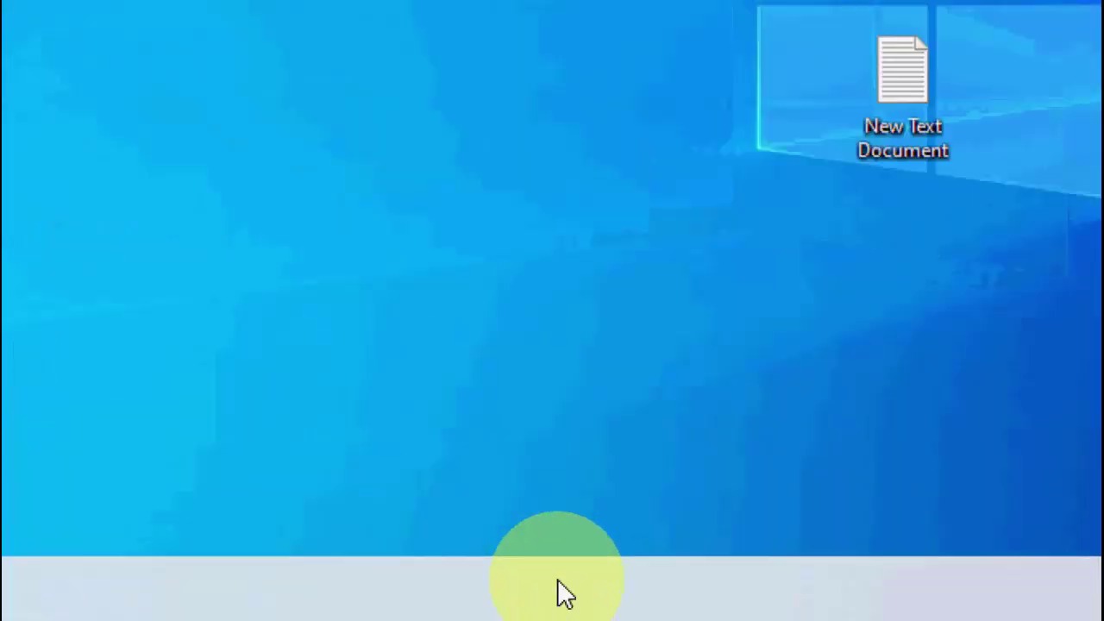
Open Task Manager from the taskbar and end the Cortana process.
right_click(566, 603)
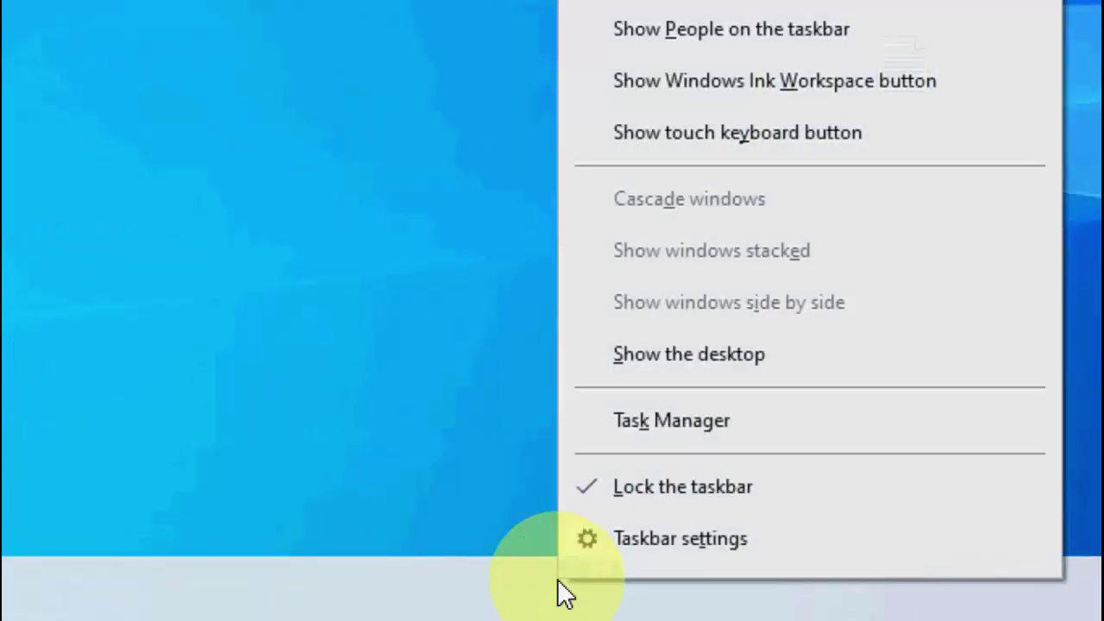
left_click(694, 432)
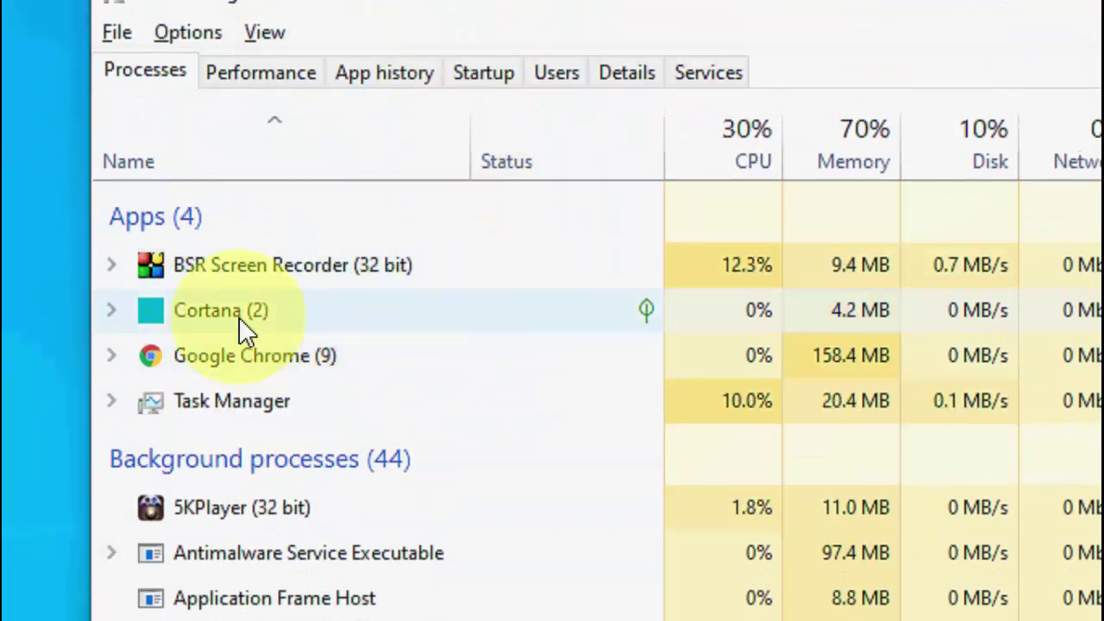
left_click(244, 325)
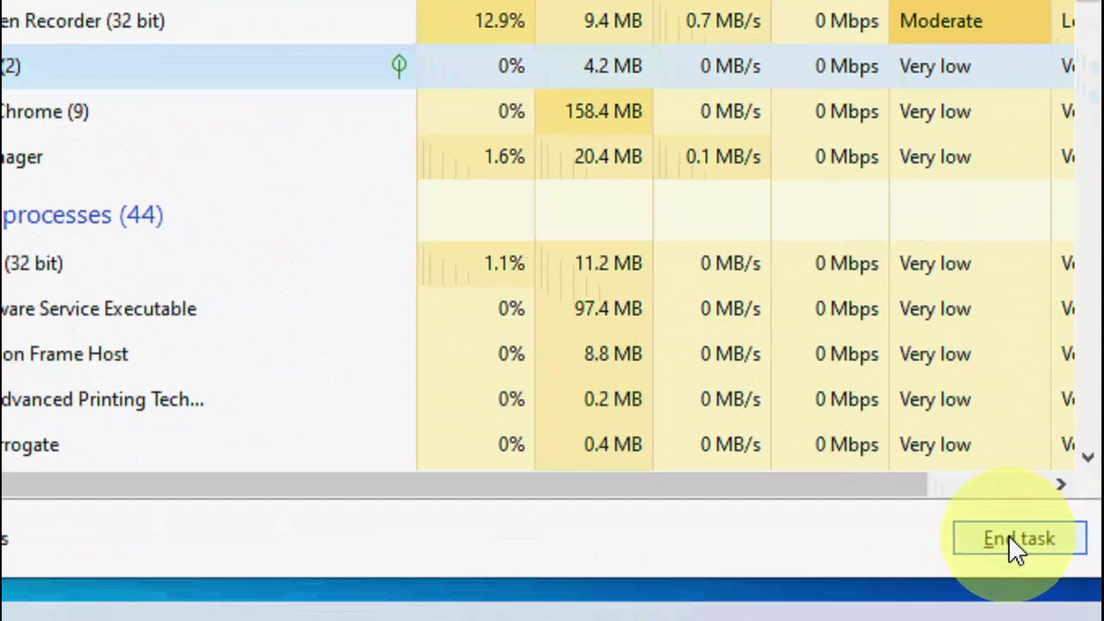
left_click(1011, 542)
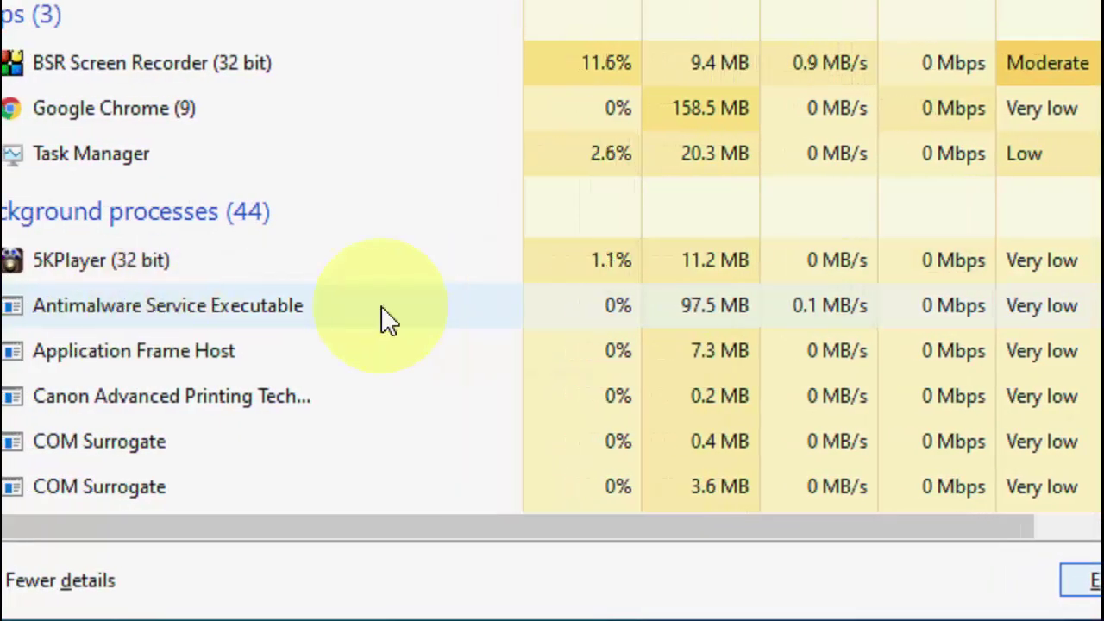
Find Windows Explorer in the process list and restart it.
left_click(52, 312)
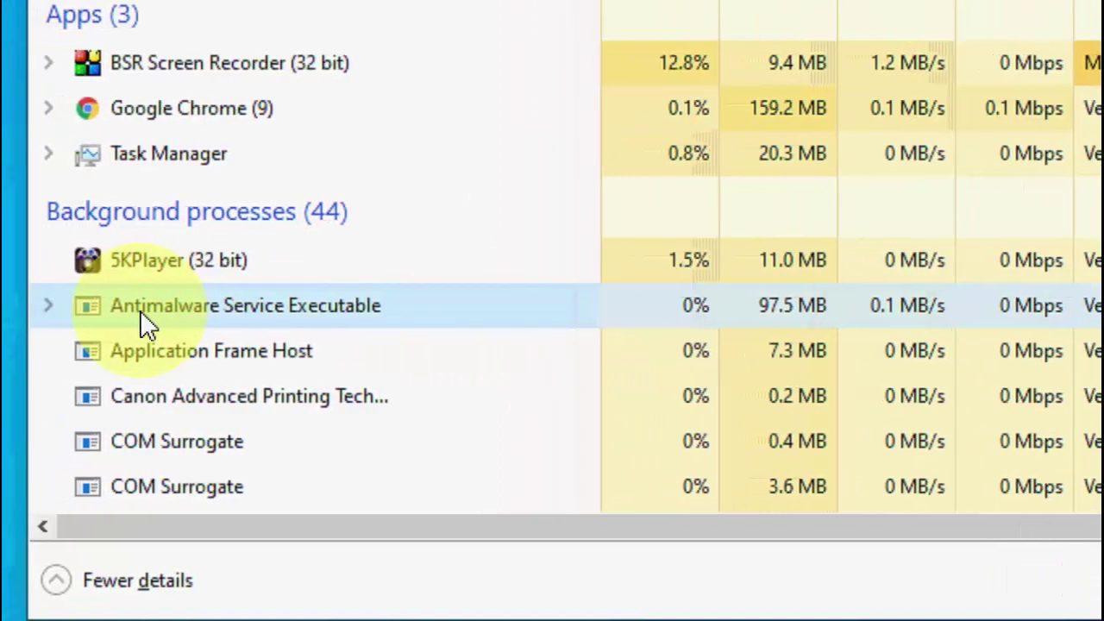
scroll(155, 319, "down", 15)
scroll(348, 320, "down", 16)
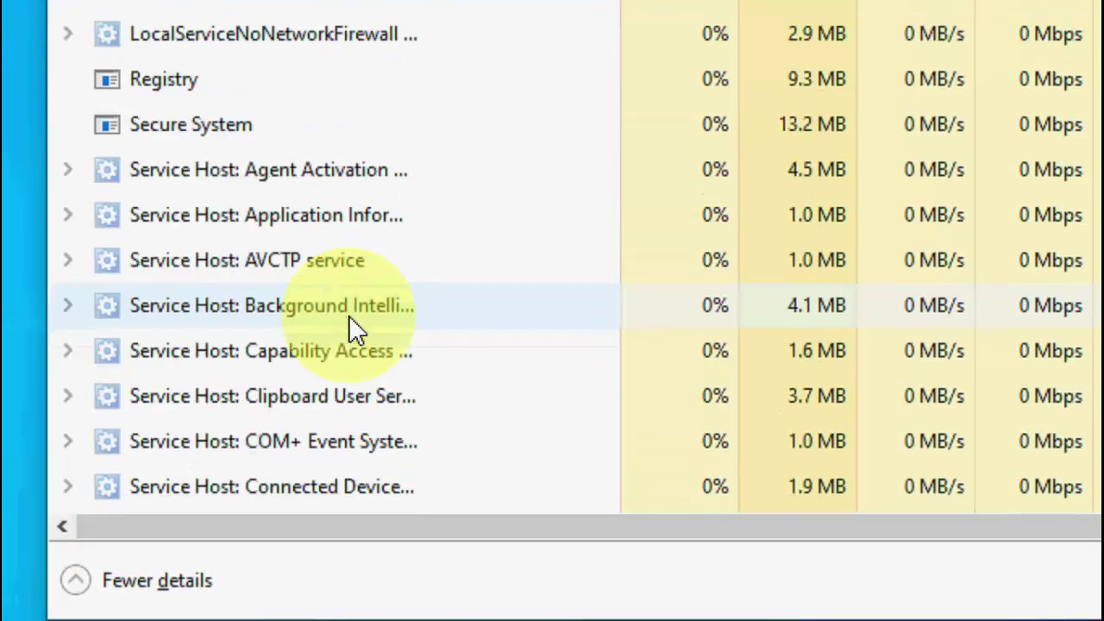
scroll(350, 319, "down", 15)
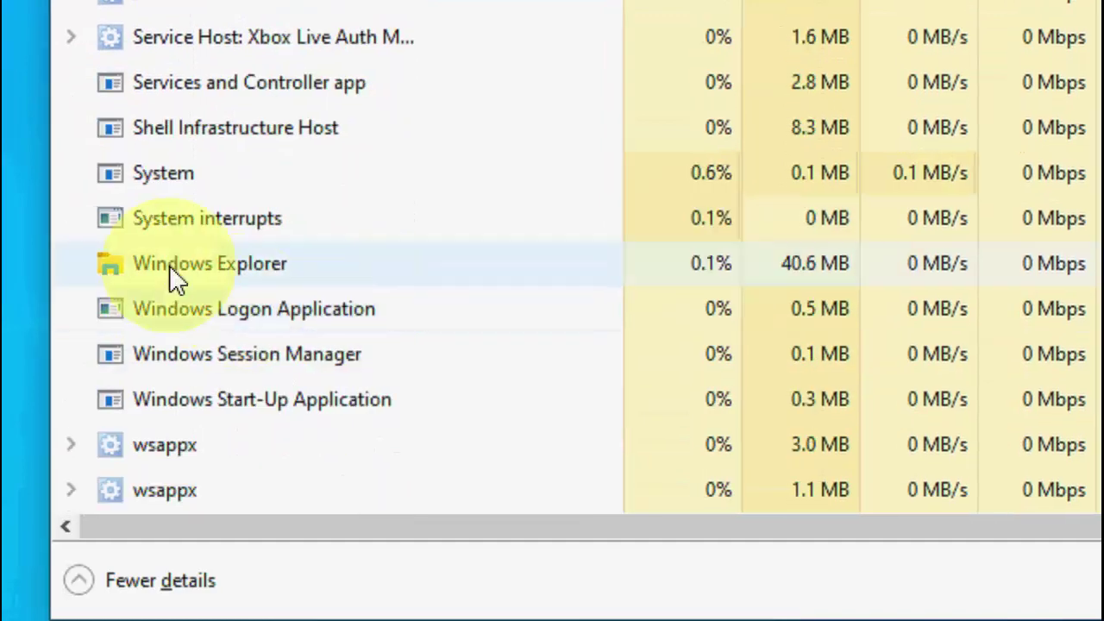
left_click(193, 269)
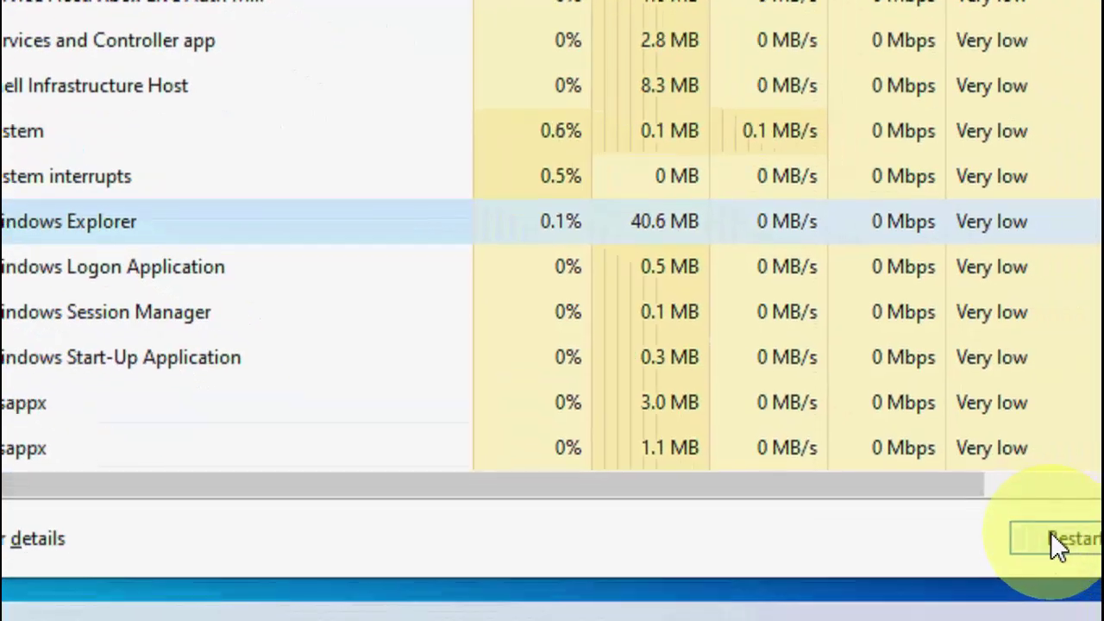
left_click(1052, 536)
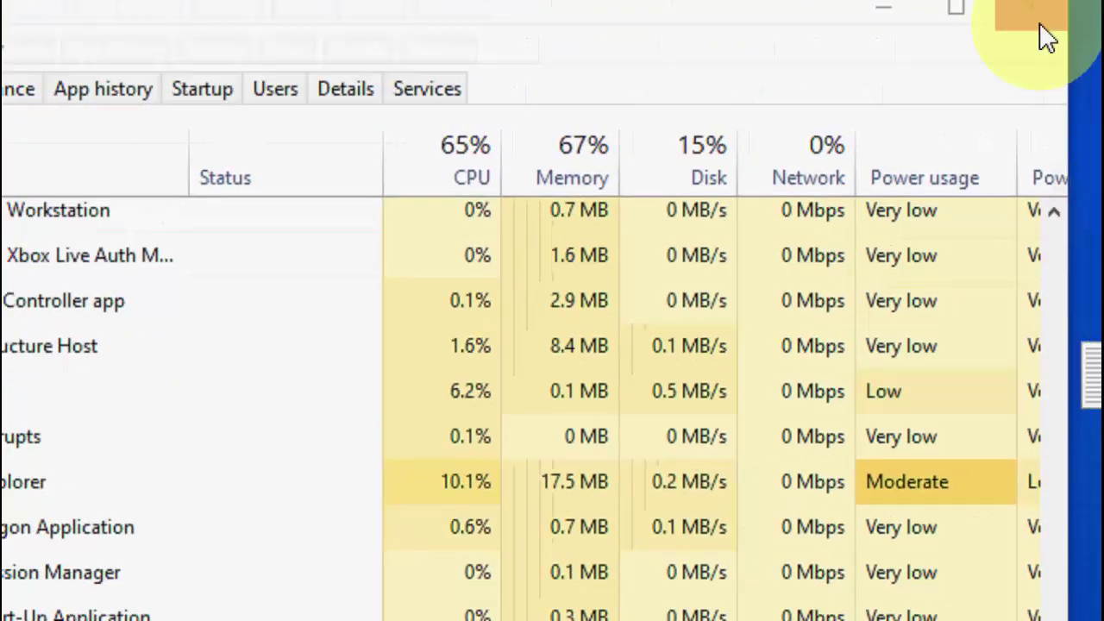
Close Task Manager and refresh the desktop.
left_click(1009, 67)
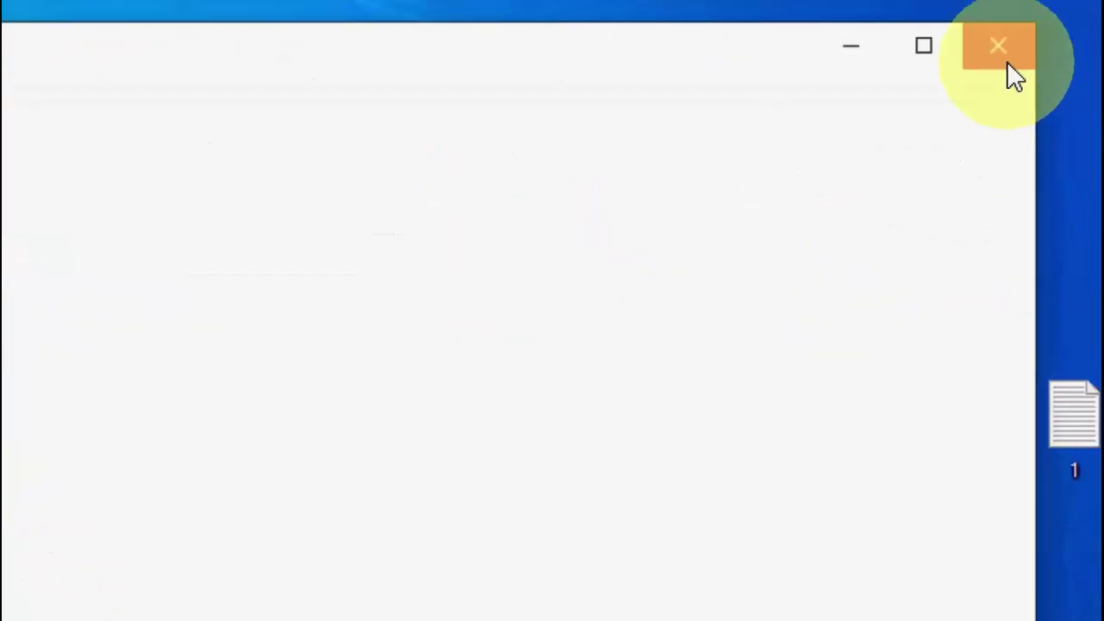
right_click(547, 197)
left_click(568, 244)
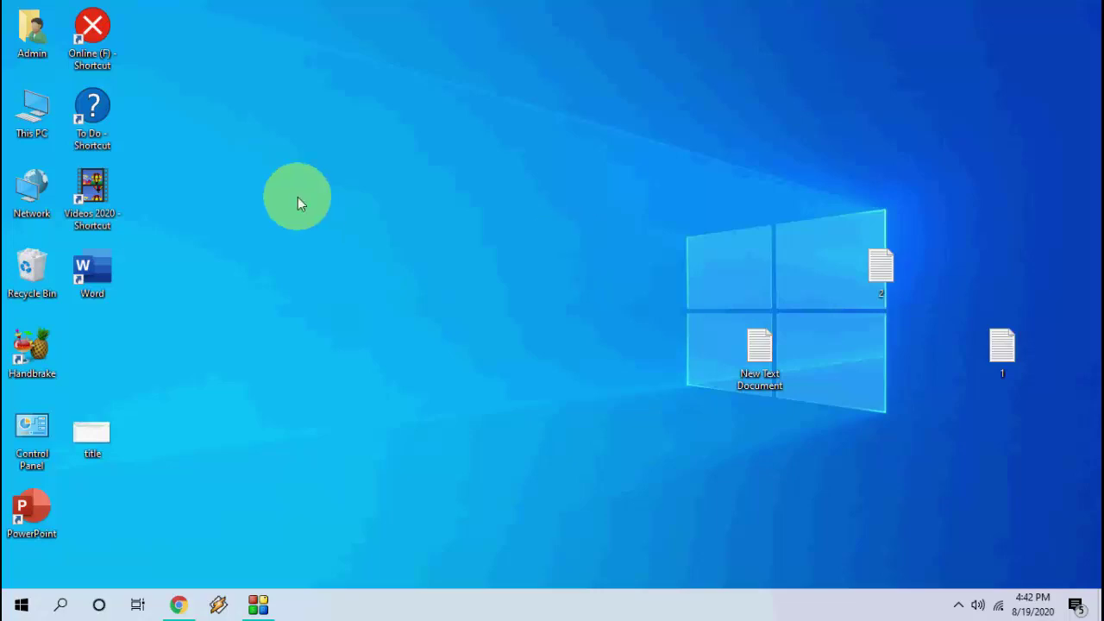
double_click(31, 118)
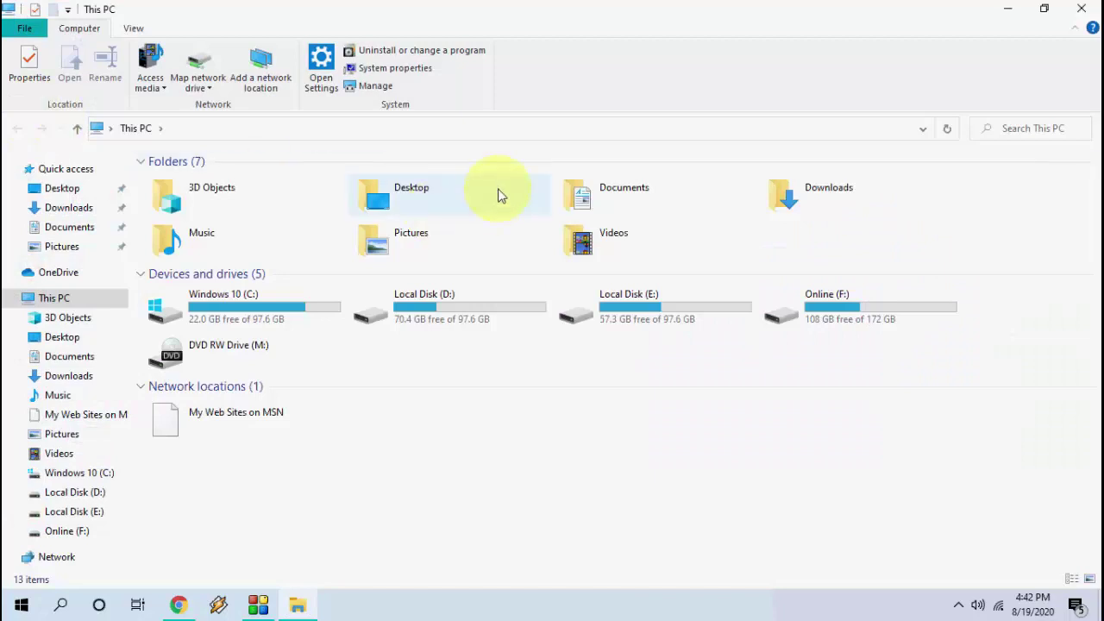
left_click(137, 31)
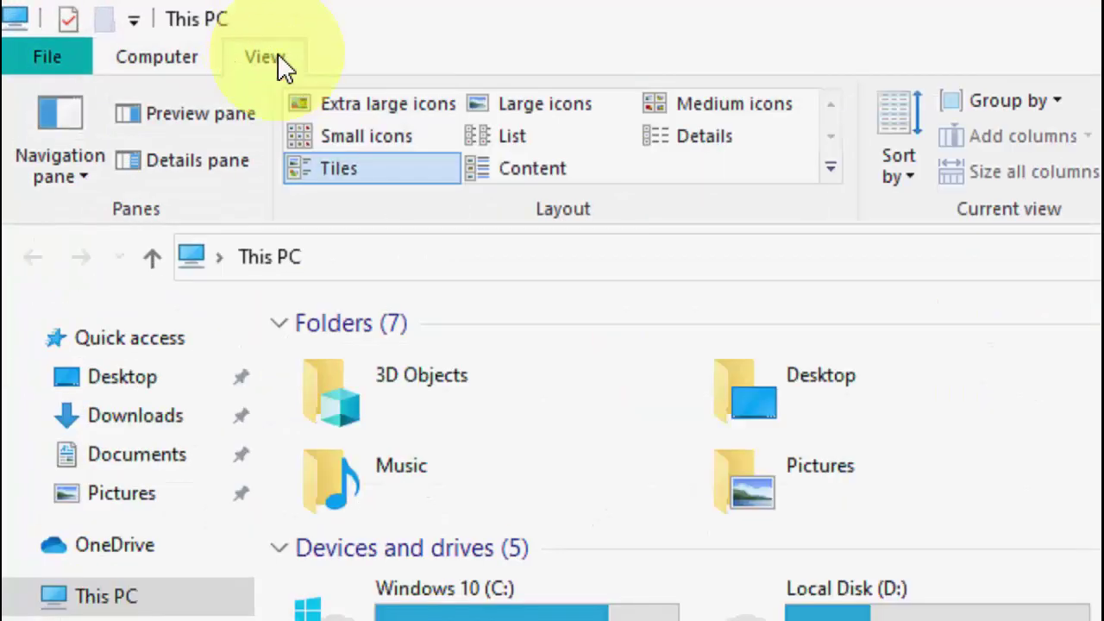
left_click(993, 179)
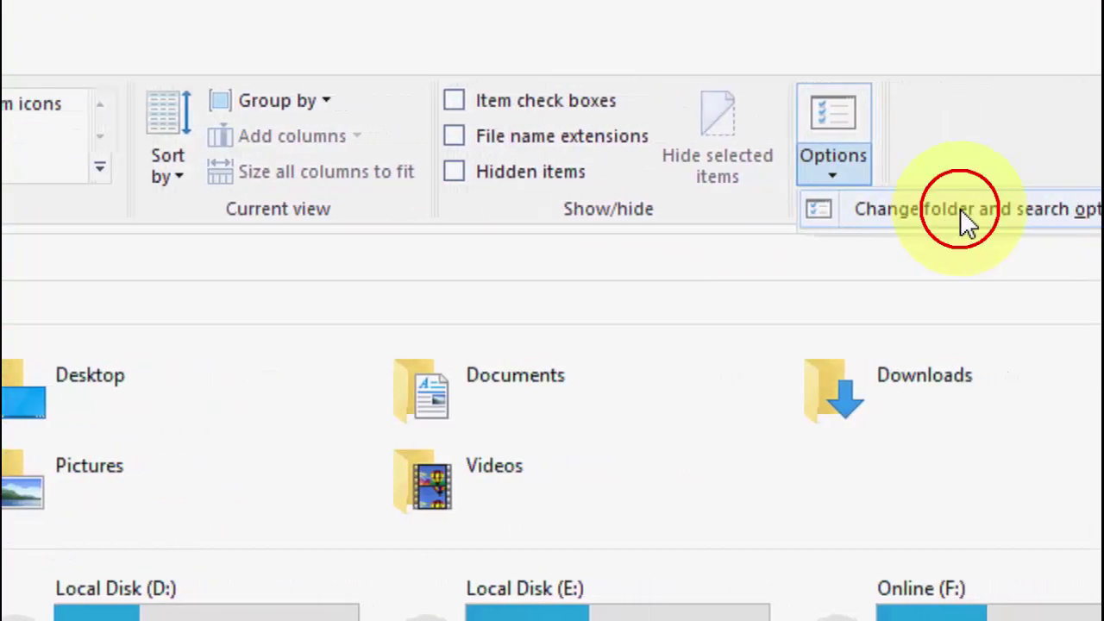
left_click(962, 209)
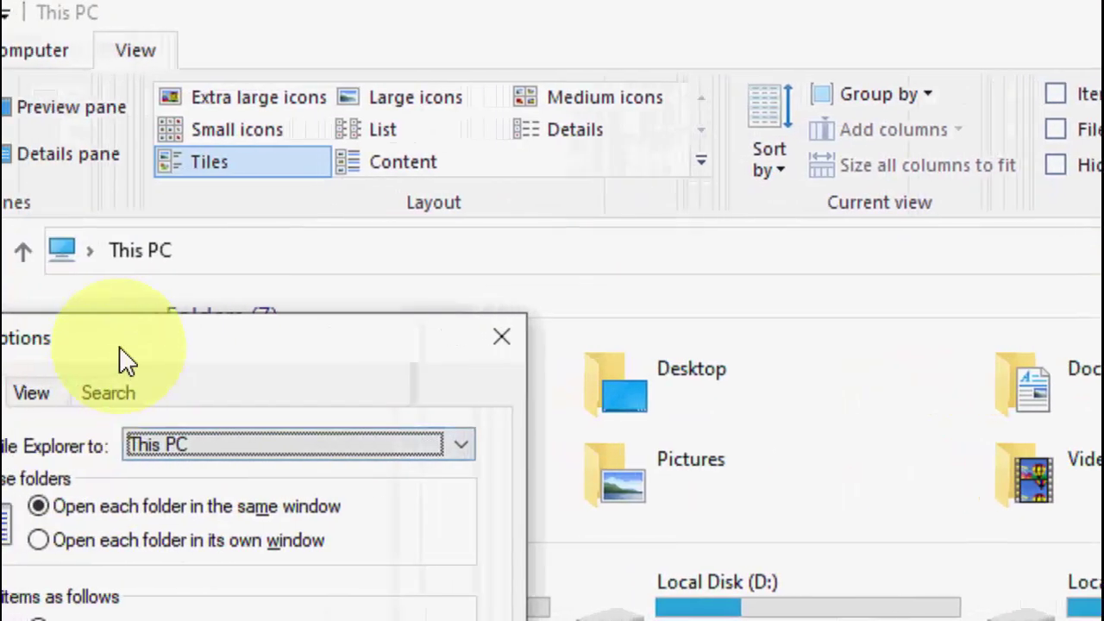
left_click_drag(119, 345, 234, 293)
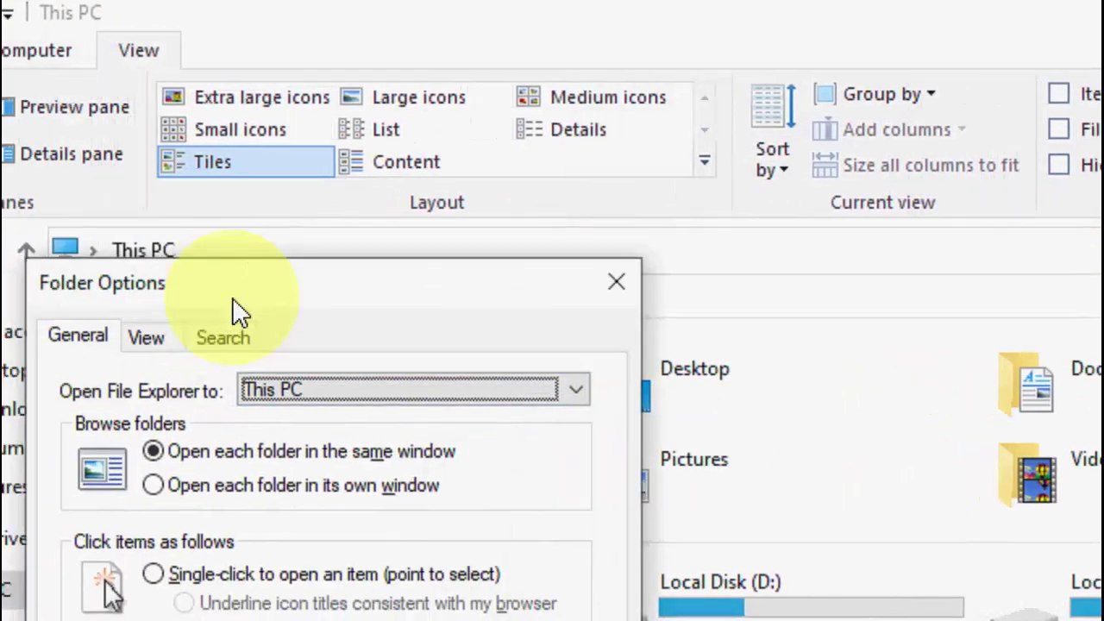
left_click(224, 335)
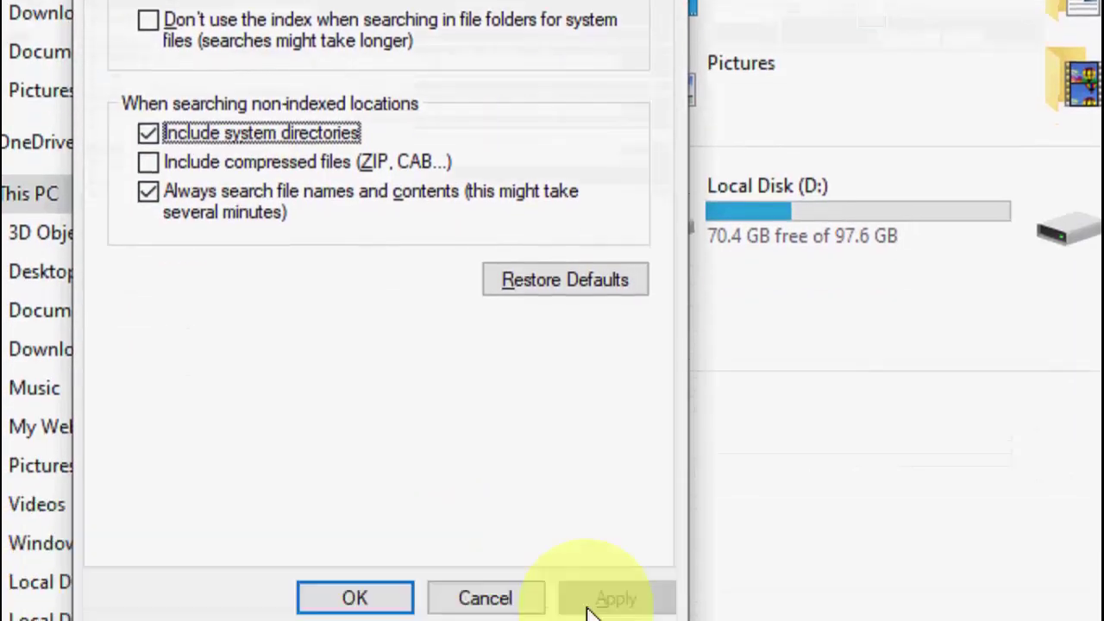
left_click(472, 516)
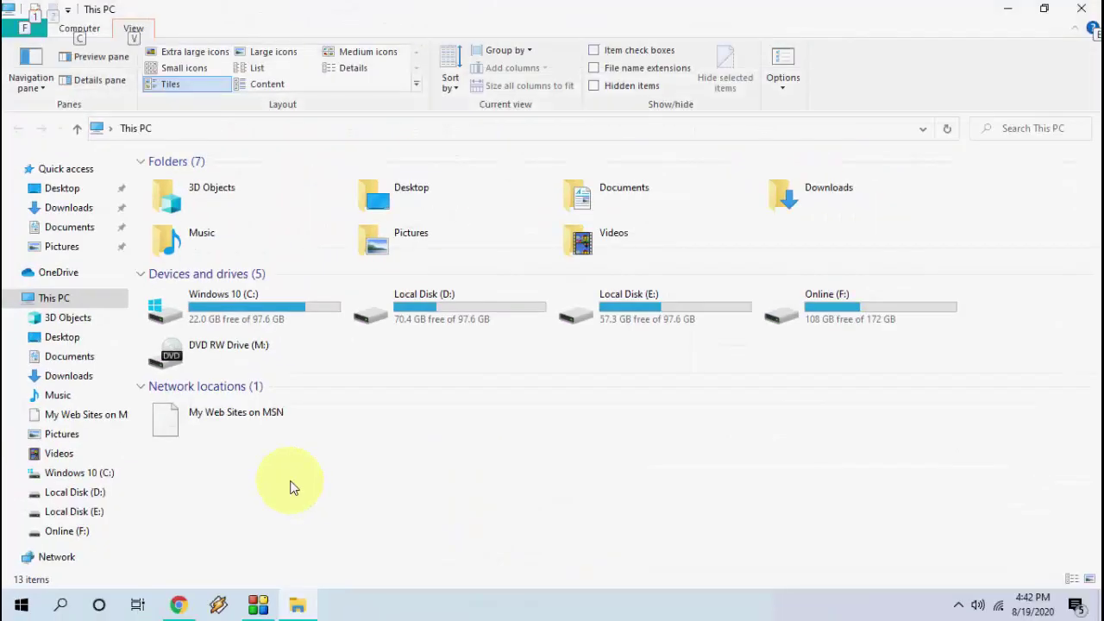
Close the This PC window and refresh the desktop.
left_click(1081, 9)
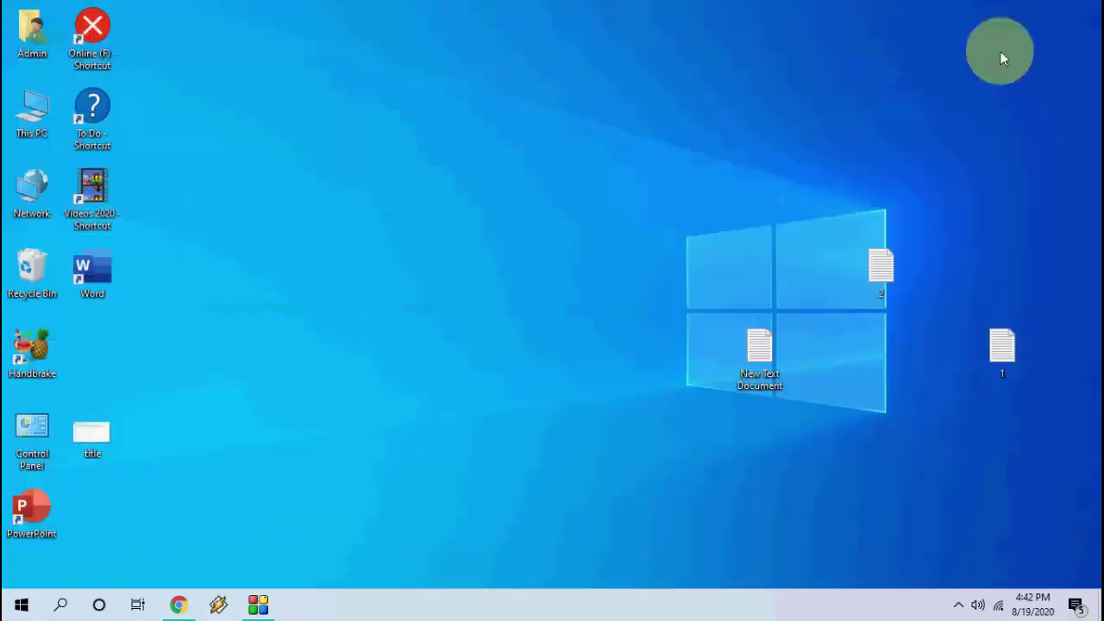
right_click(540, 175)
left_click(564, 220)
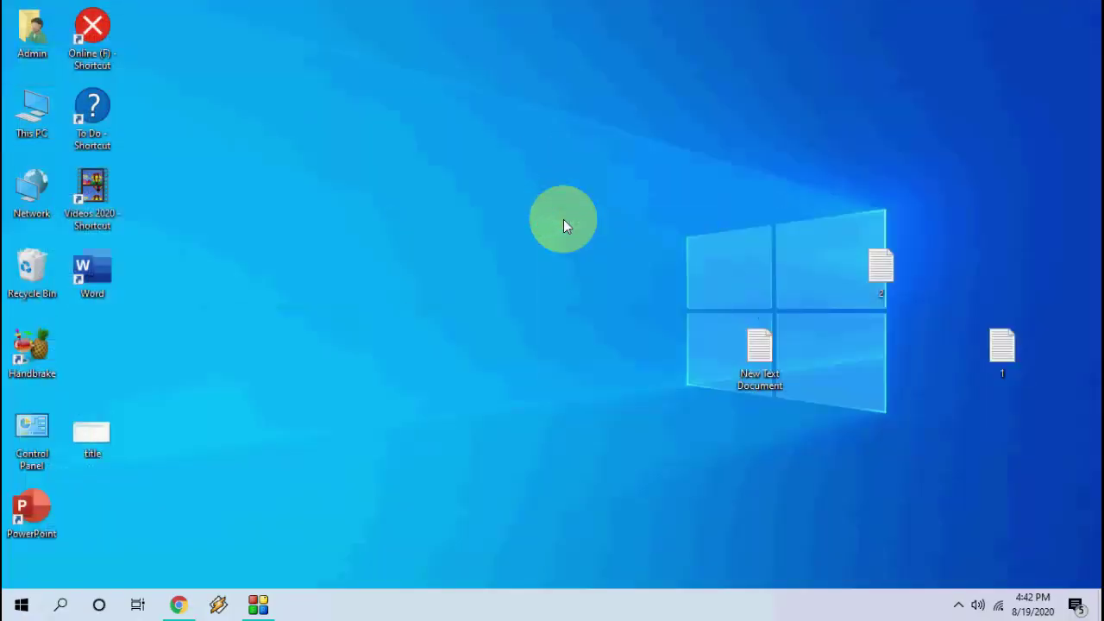
Search 'indexing options' from Start, open it, and move the dialog toward the screen centre.
key("super")
type("ind")
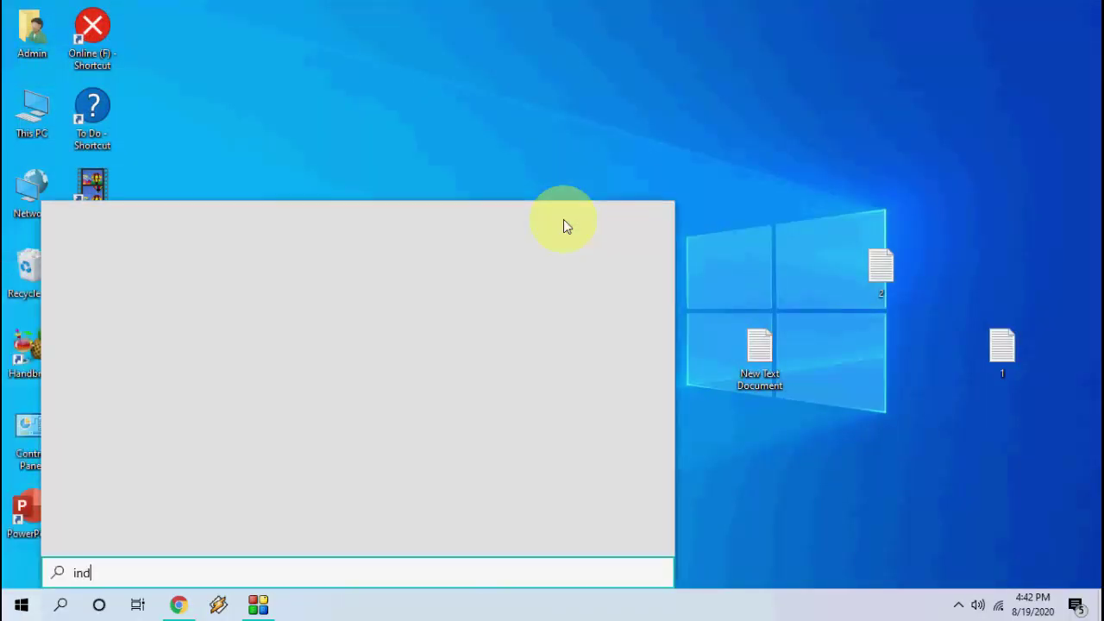
type("exing options")
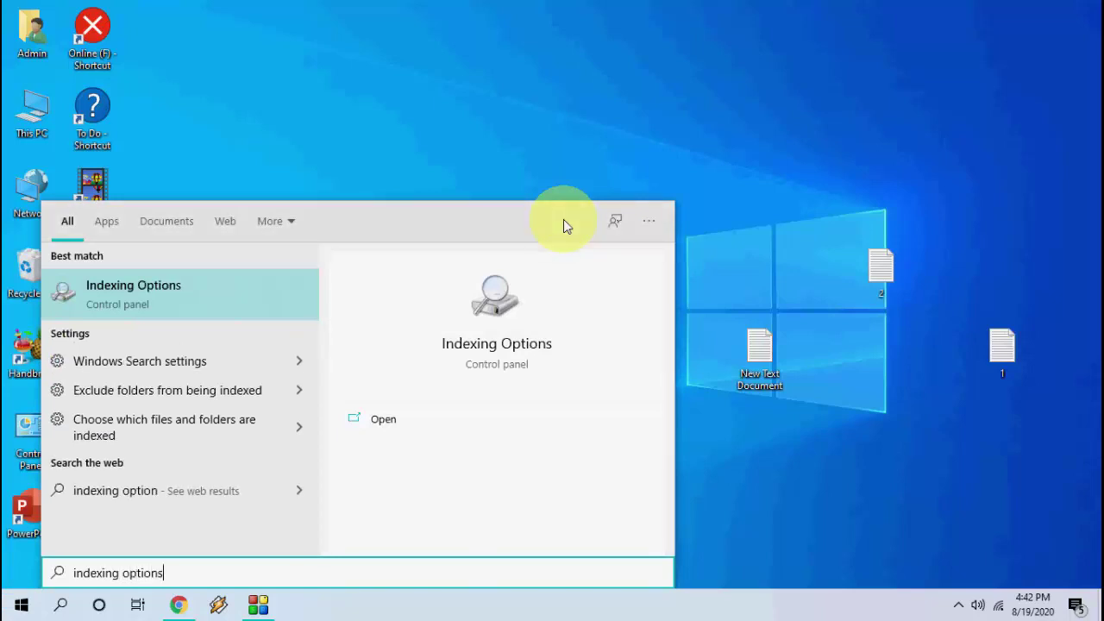
left_click(171, 289)
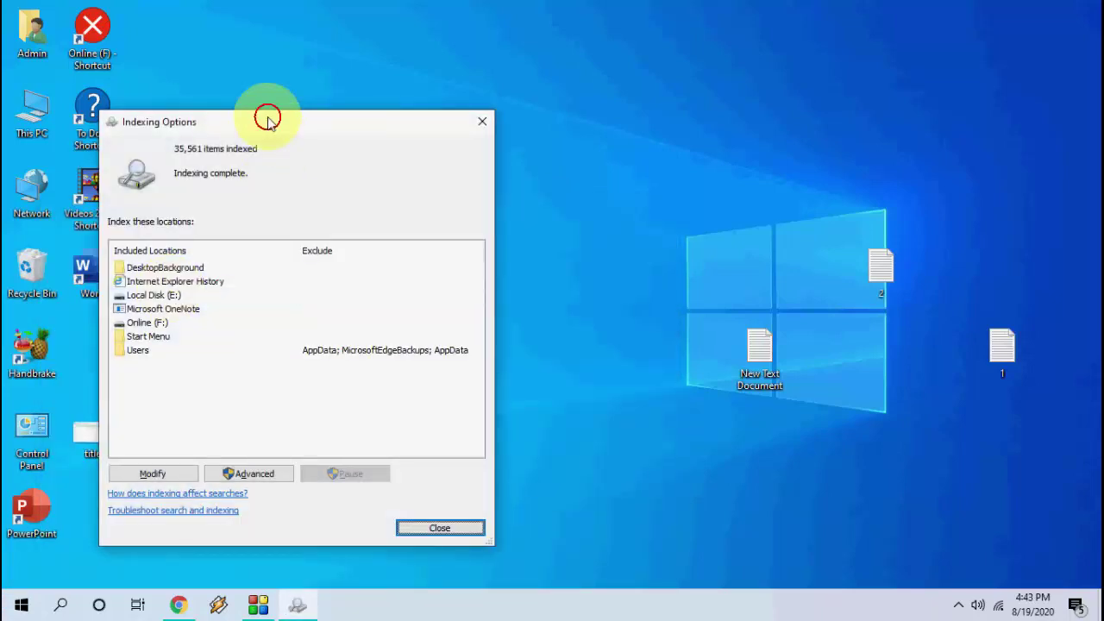
left_click_drag(267, 120, 421, 57)
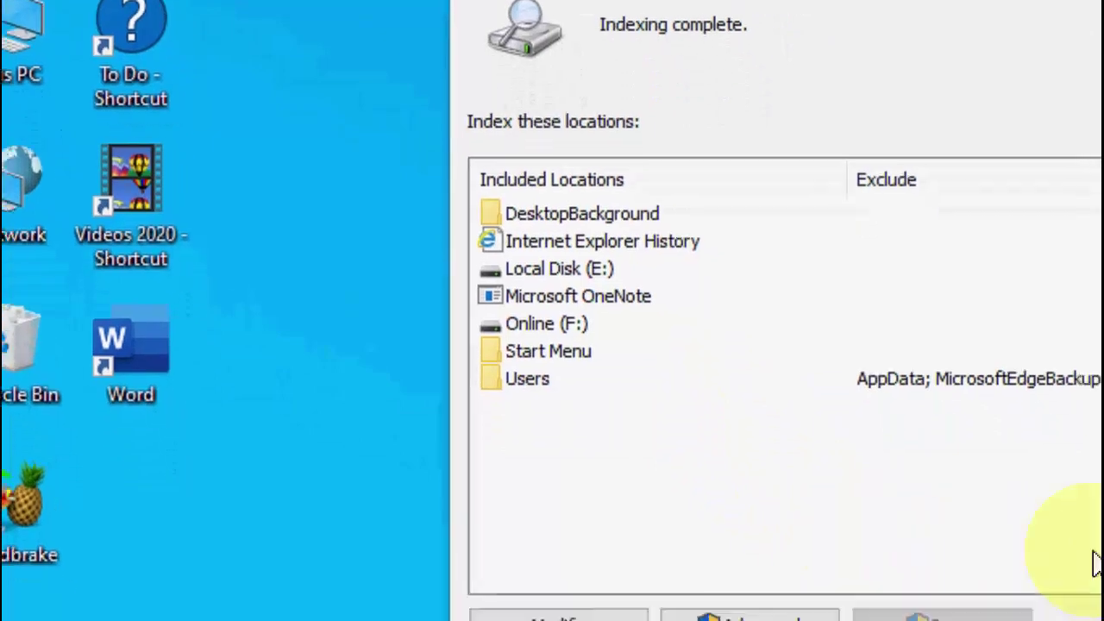
Include Local Disk (D:) among the indexed locations, confirm with OK, and close Indexing Options.
left_click(457, 549)
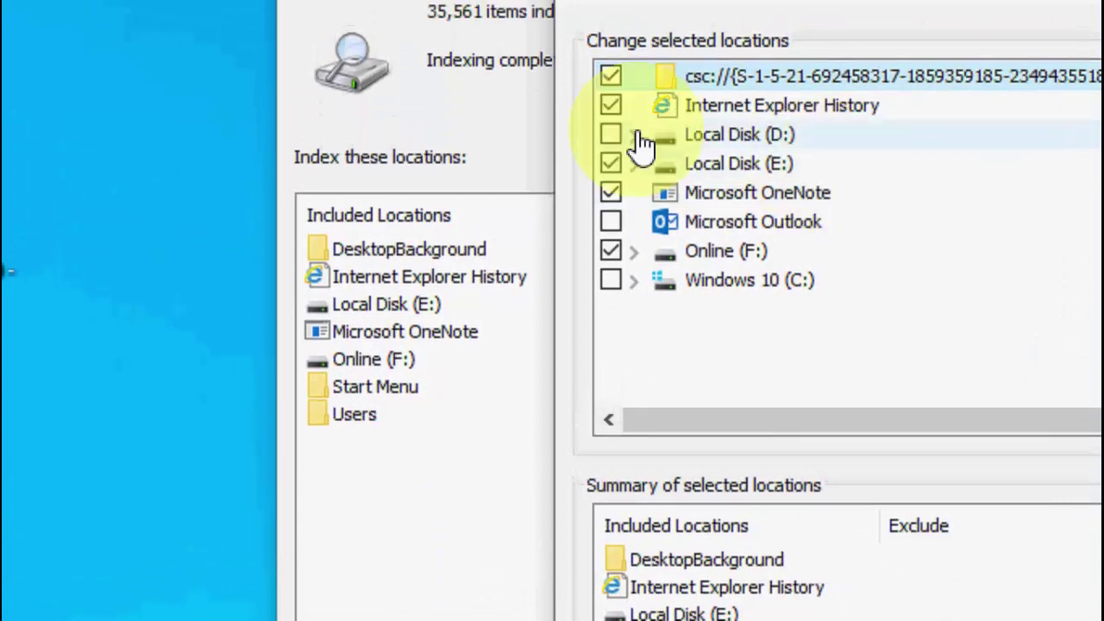
left_click(610, 128)
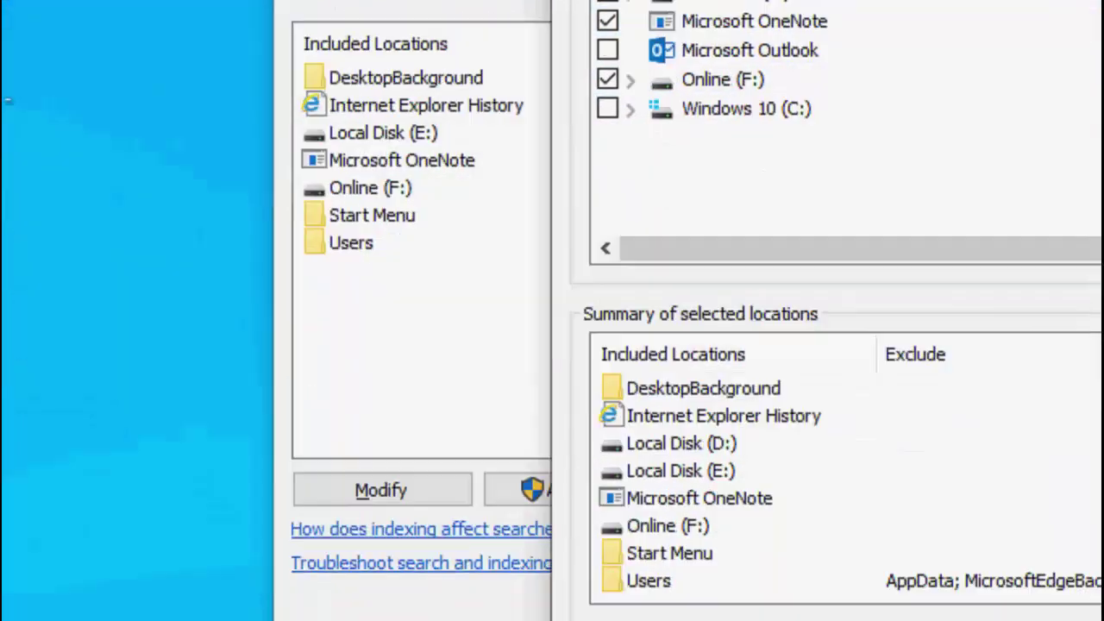
key("Return")
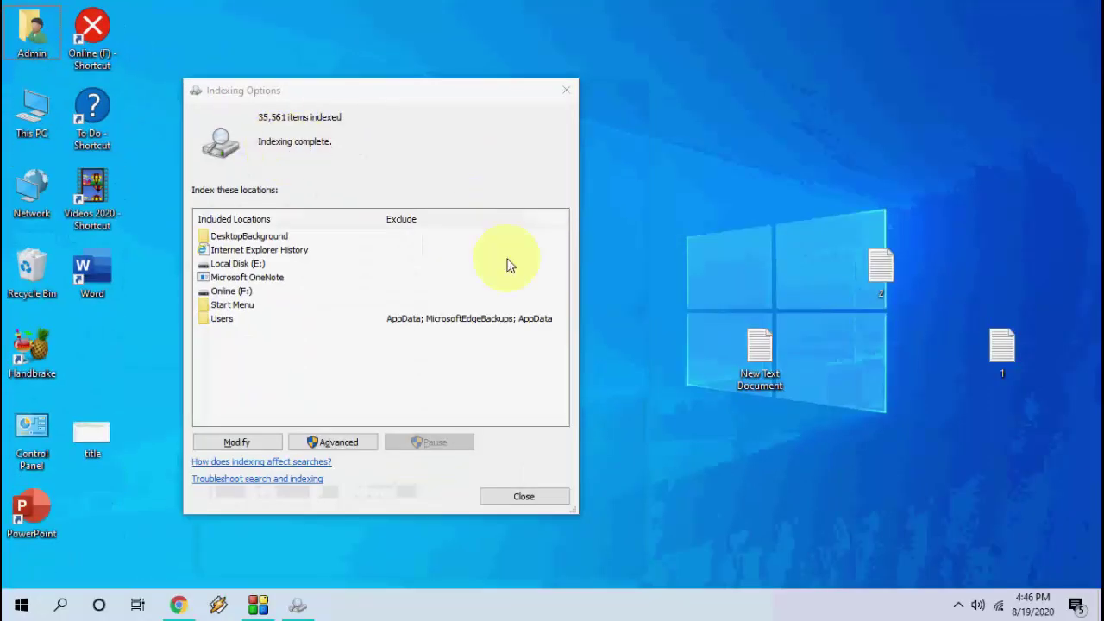
left_click(523, 497)
Refresh the desktop and open This PC to see the drives.
right_click(545, 238)
left_click(579, 283)
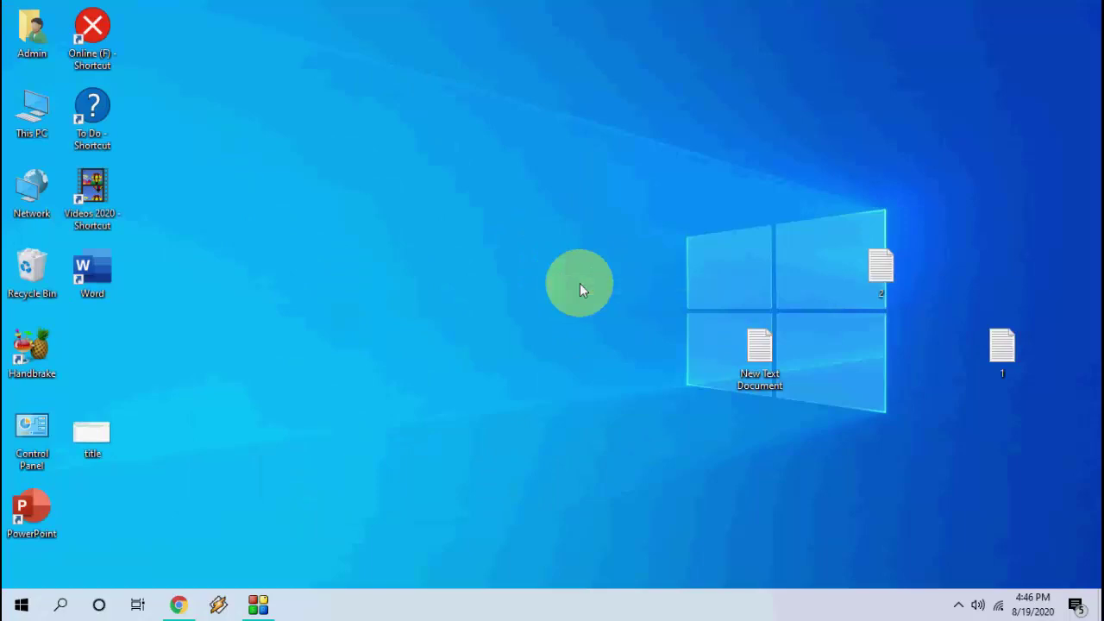
left_click(26, 108)
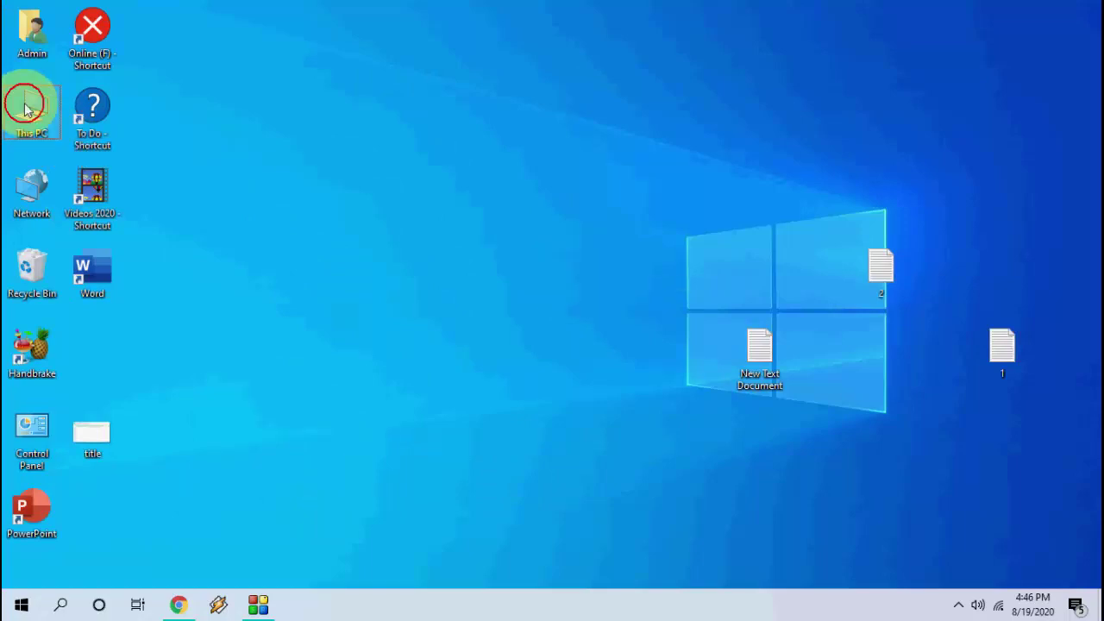
double_click(29, 108)
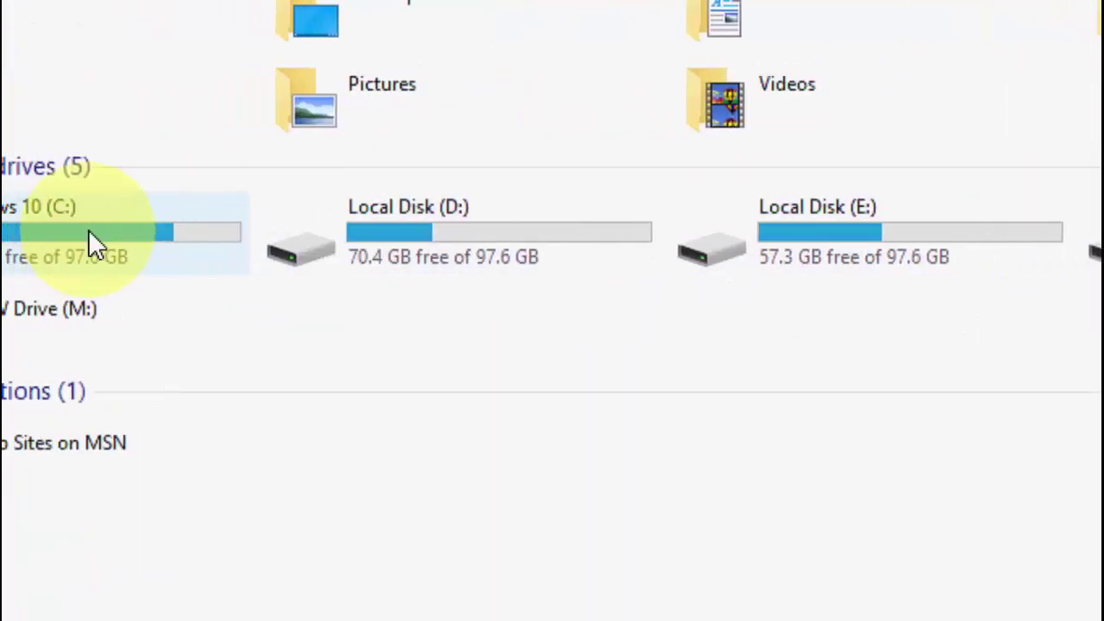
In Local Disk (D:) properties, keep file contents indexing allowed and confirm with OK.
right_click(322, 235)
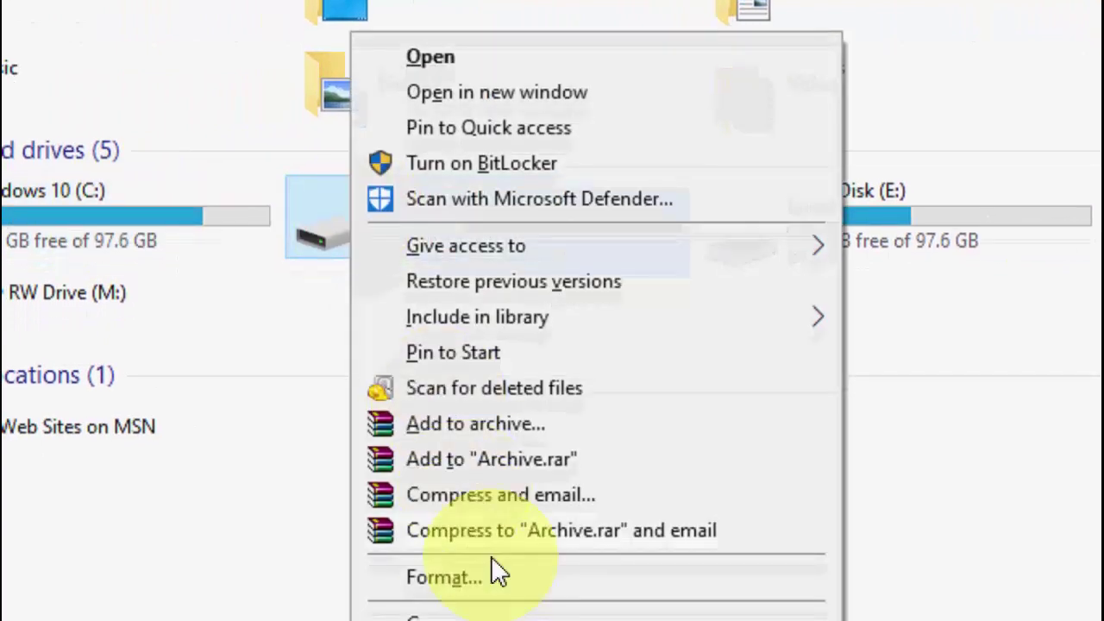
left_click(525, 598)
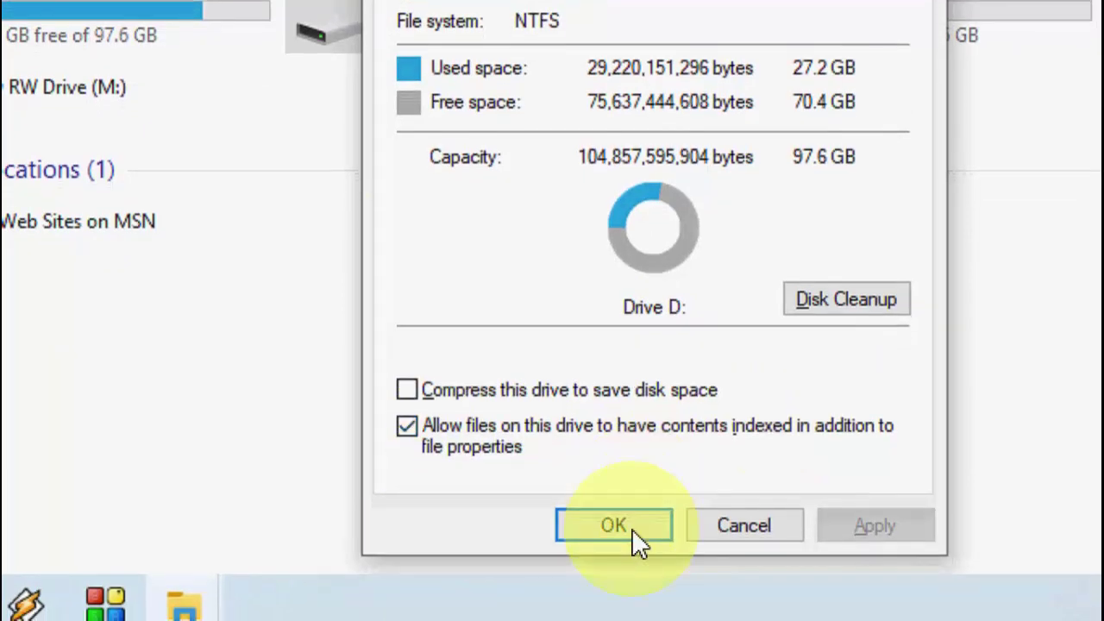
left_click(603, 539)
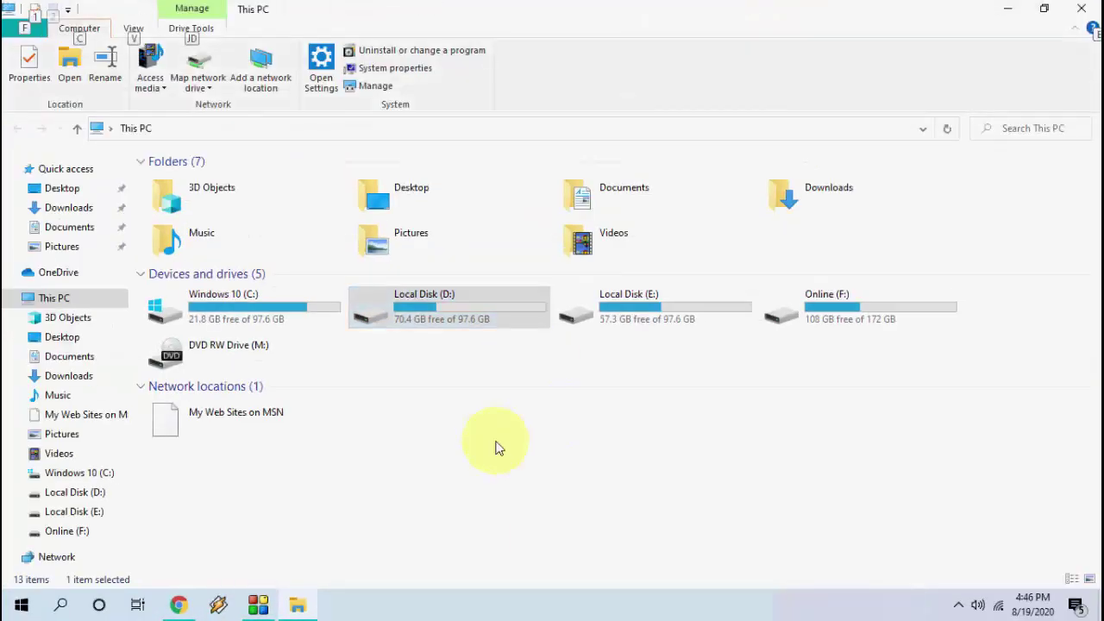
Close the This PC window and refresh the desktop.
left_click(1085, 6)
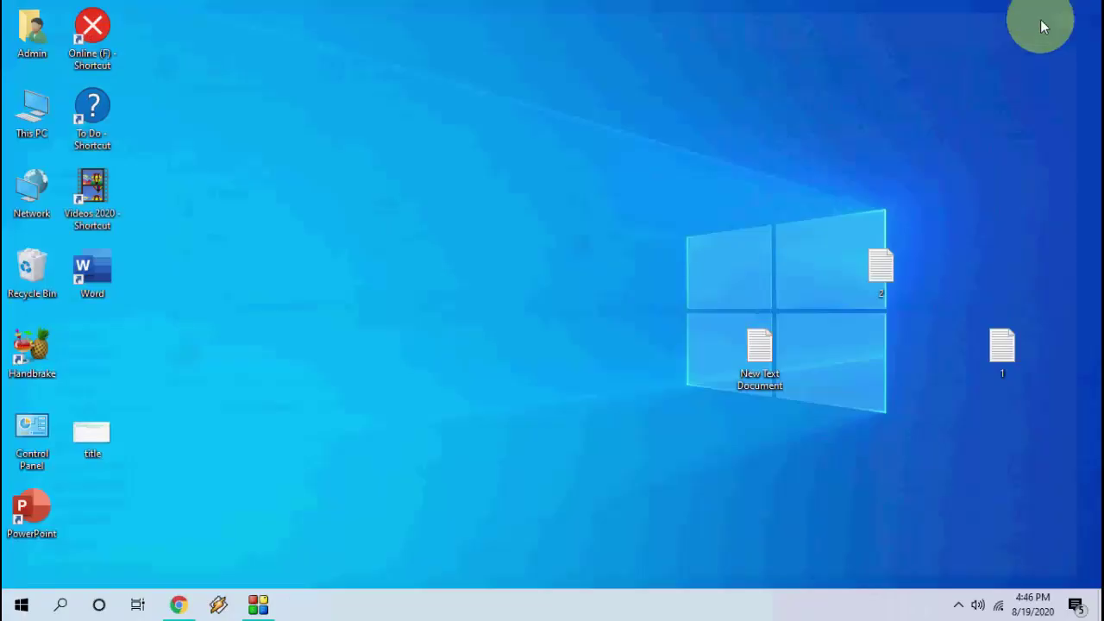
right_click(441, 188)
left_click(473, 233)
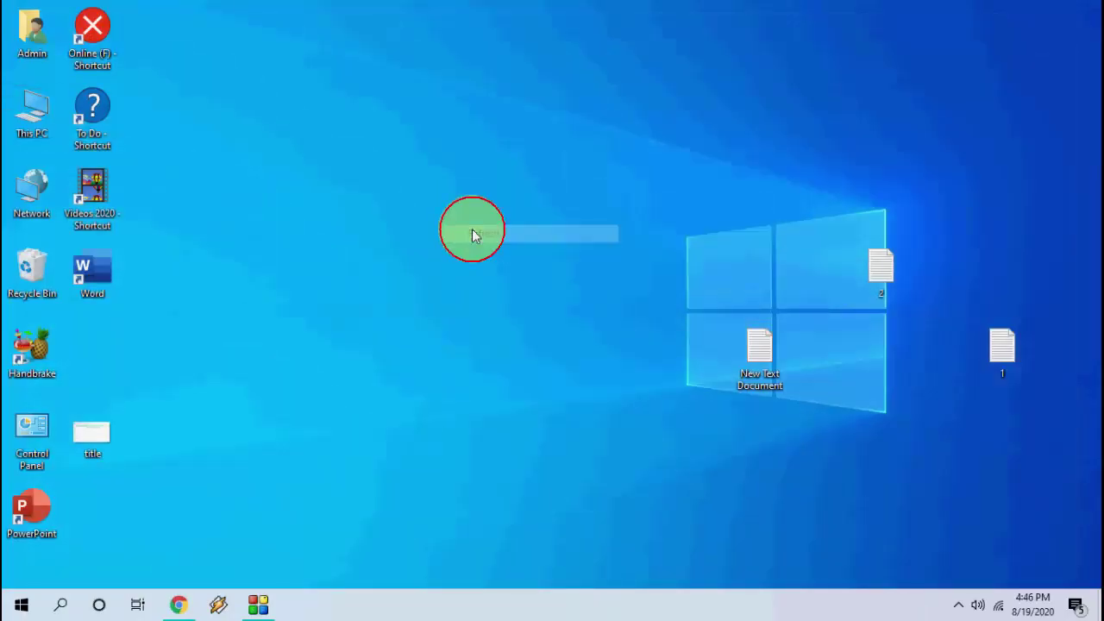
Launch Windows Settings from Start and go to Update & Security.
left_click(23, 604)
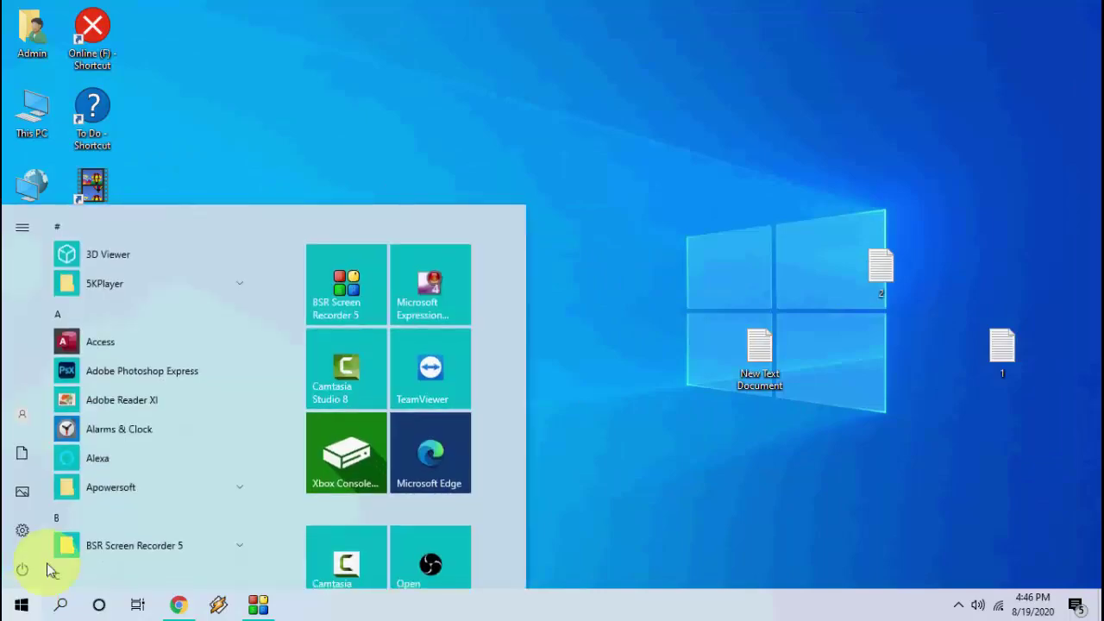
left_click(22, 533)
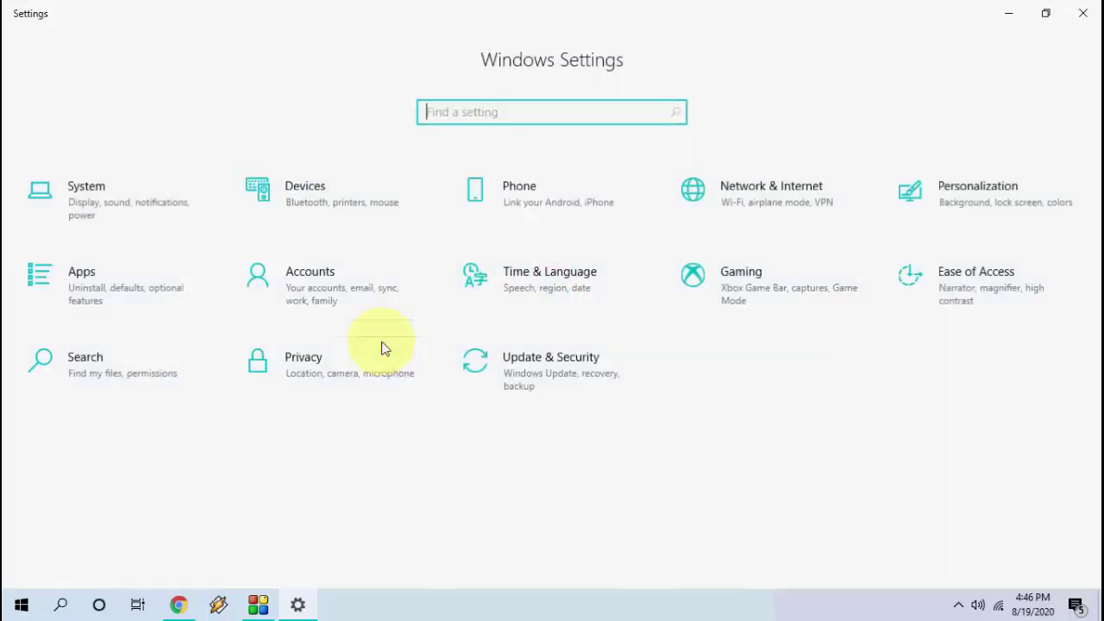
left_click(518, 378)
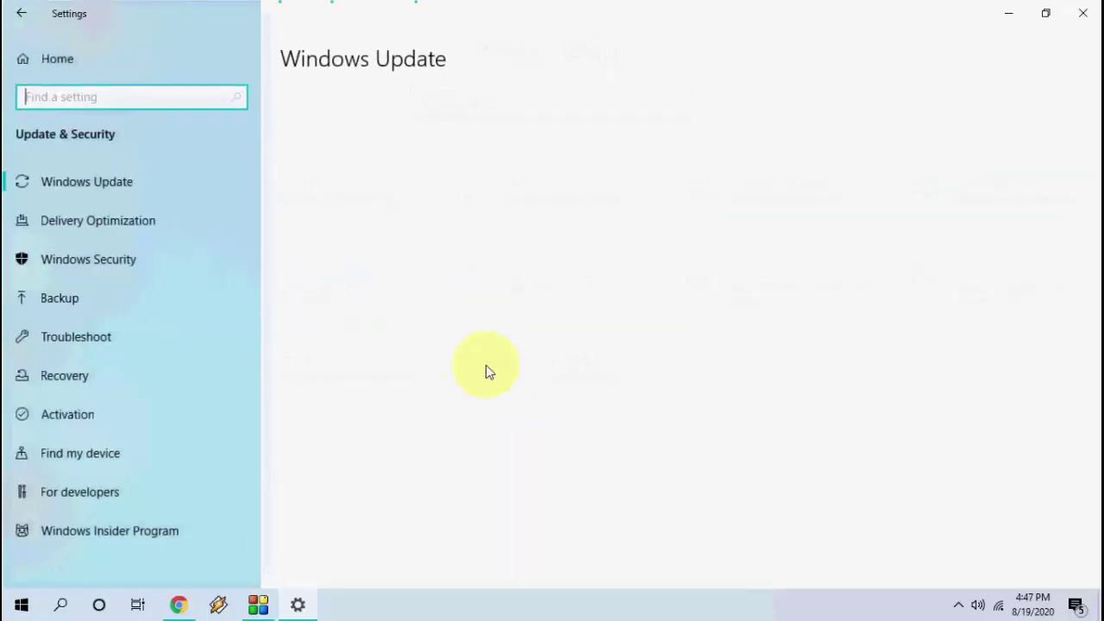
Go to Troubleshoot > Additional troubleshooters and run the Search and Indexing troubleshooter.
left_click(108, 349)
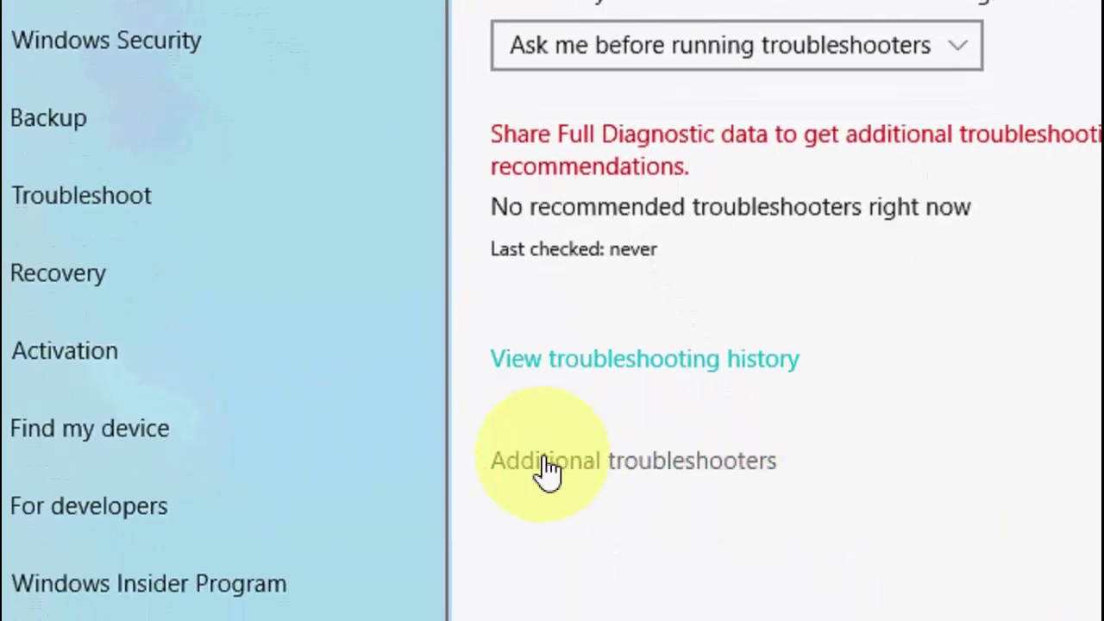
left_click(549, 471)
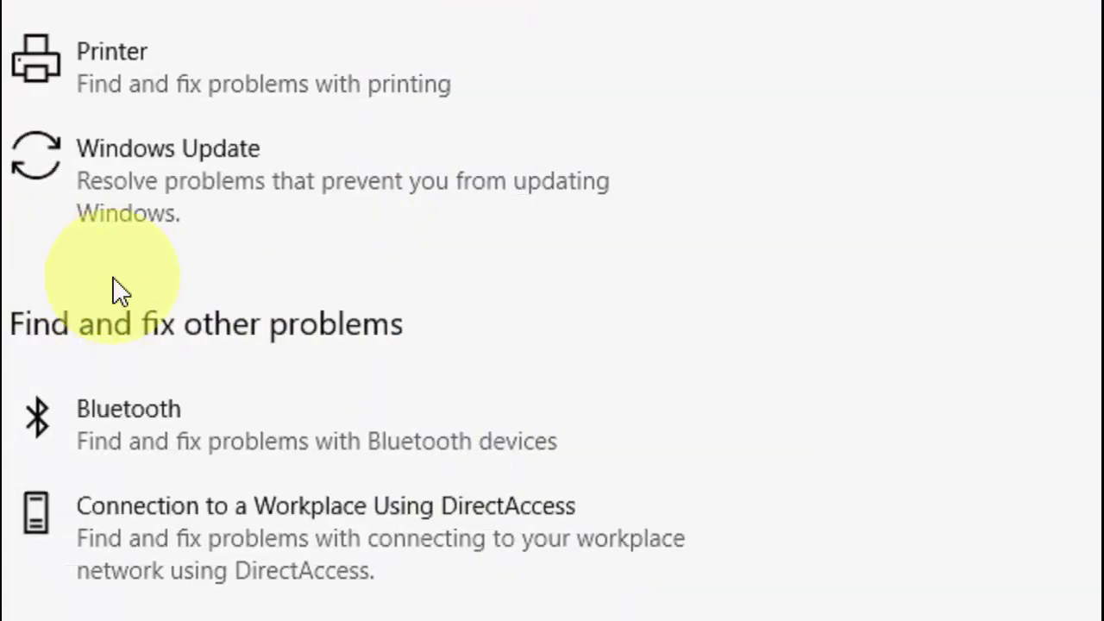
scroll(115, 291, "down", 5)
scroll(246, 279, "down", 5)
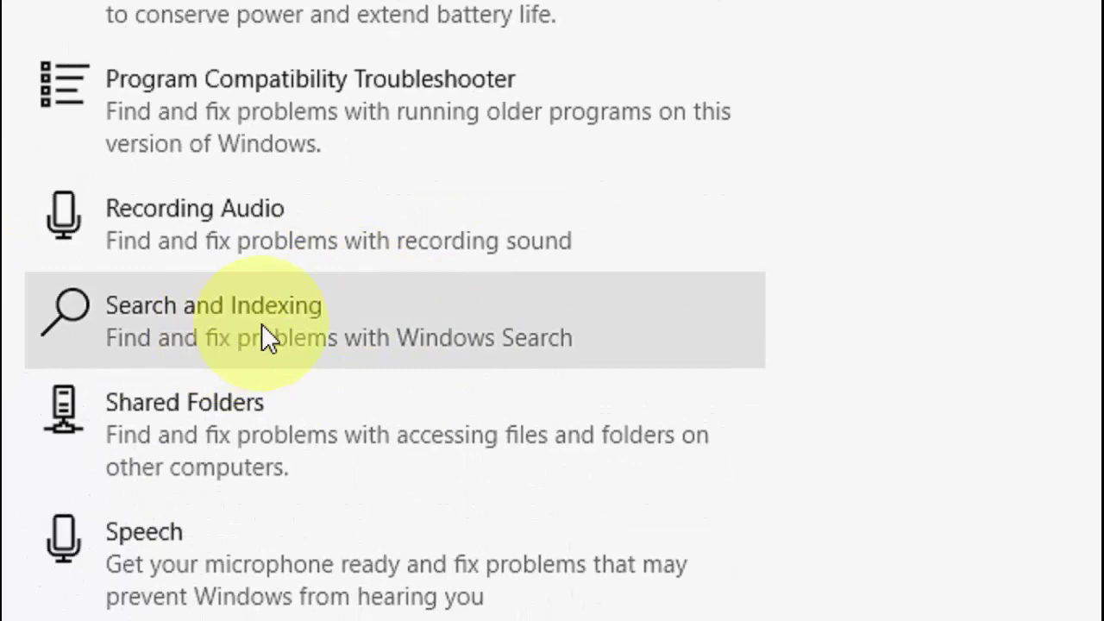
left_click(261, 325)
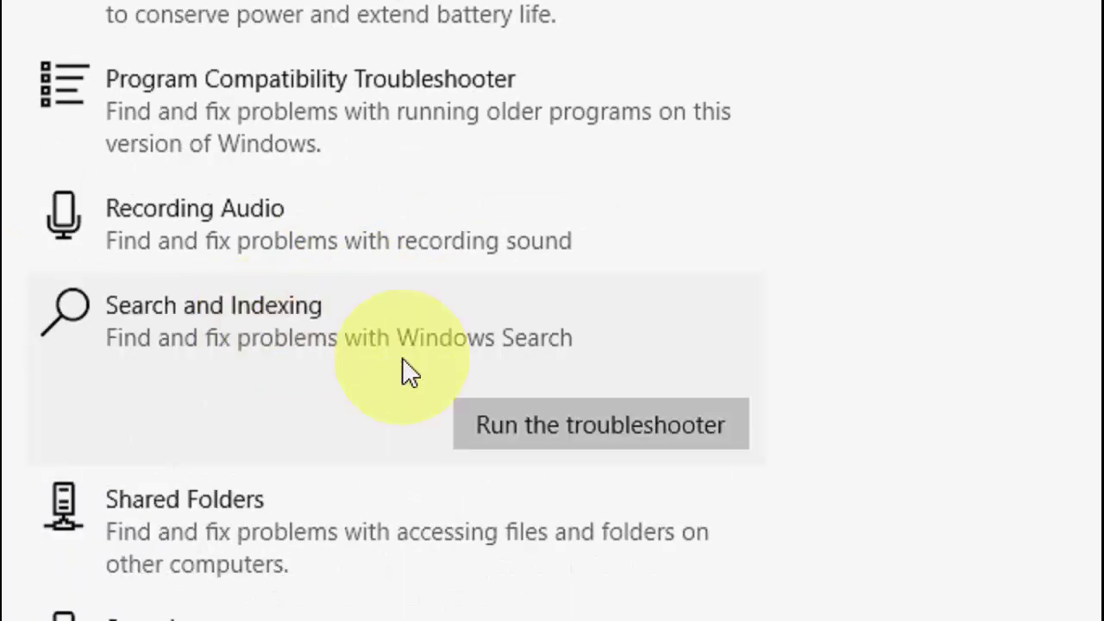
left_click(552, 433)
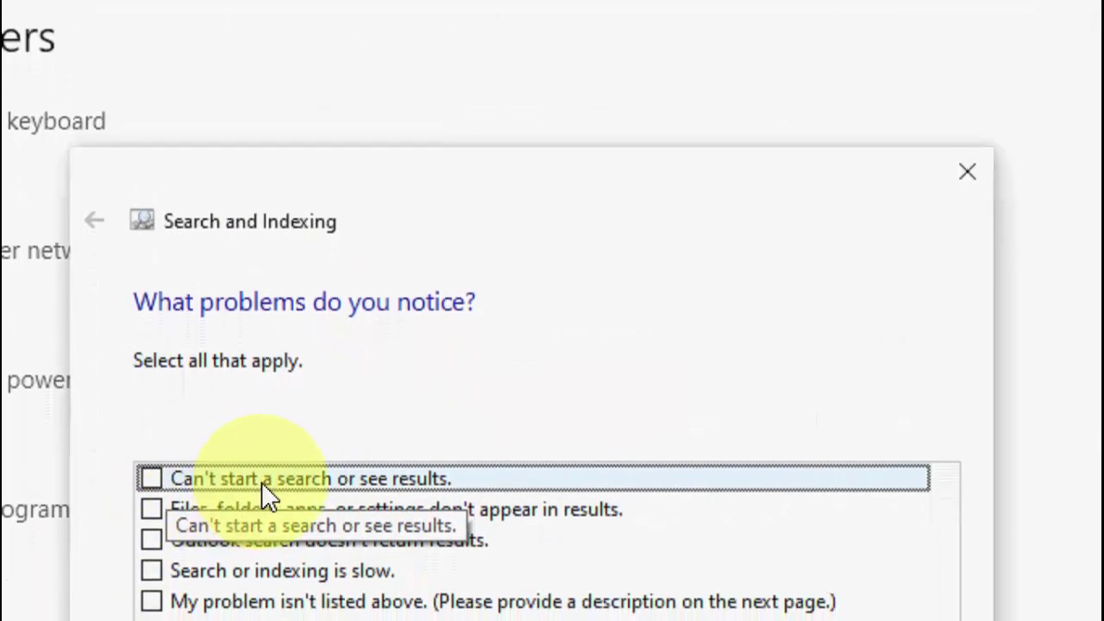
Report that searches show no results and files or apps don't appear, then continue.
left_click(160, 476)
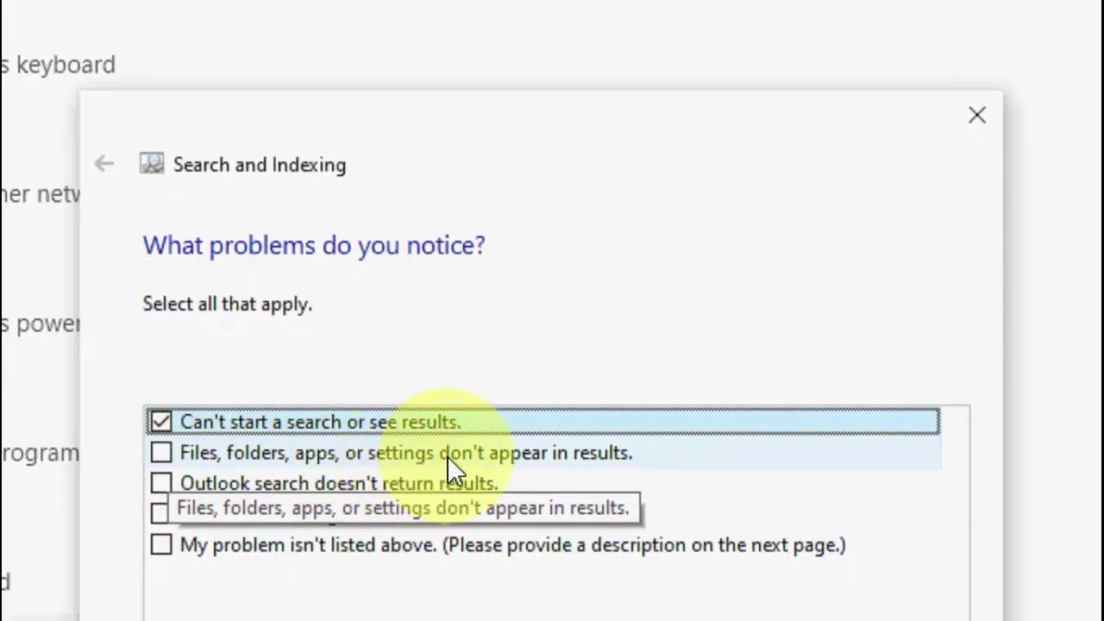
left_click(161, 452)
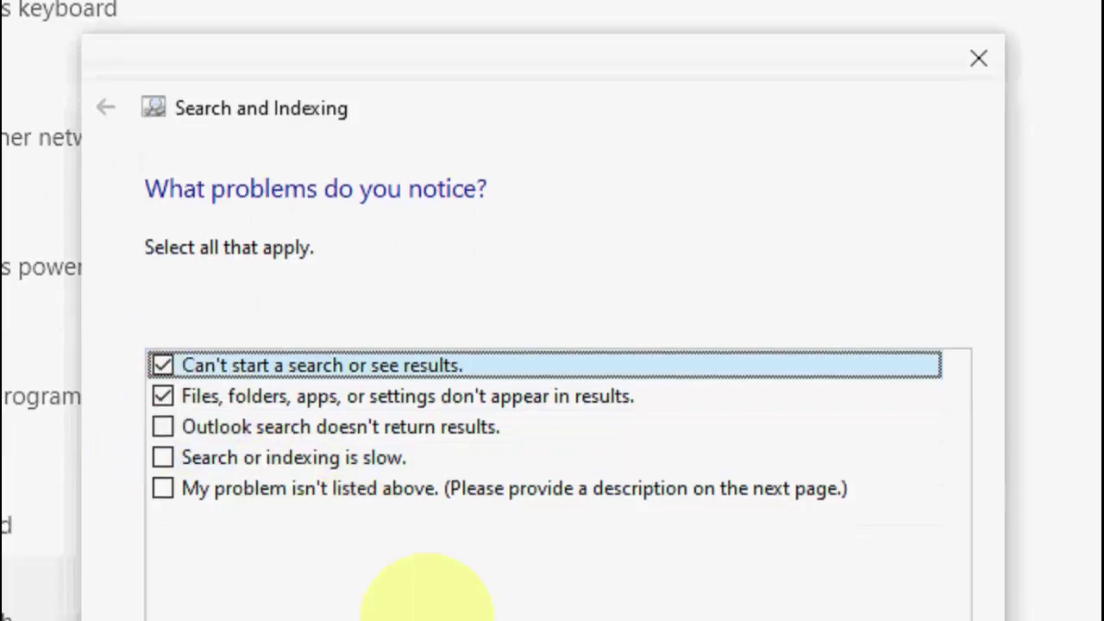
left_click(798, 565)
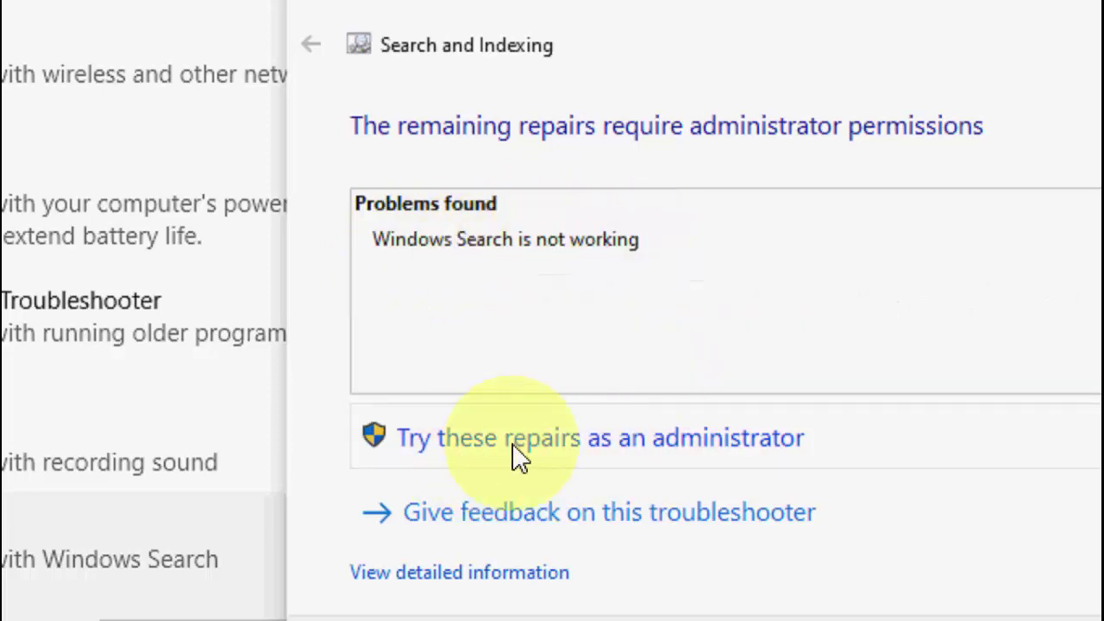
Rerun the repairs as administrator with the same two problems, then close Settings.
left_click(614, 452)
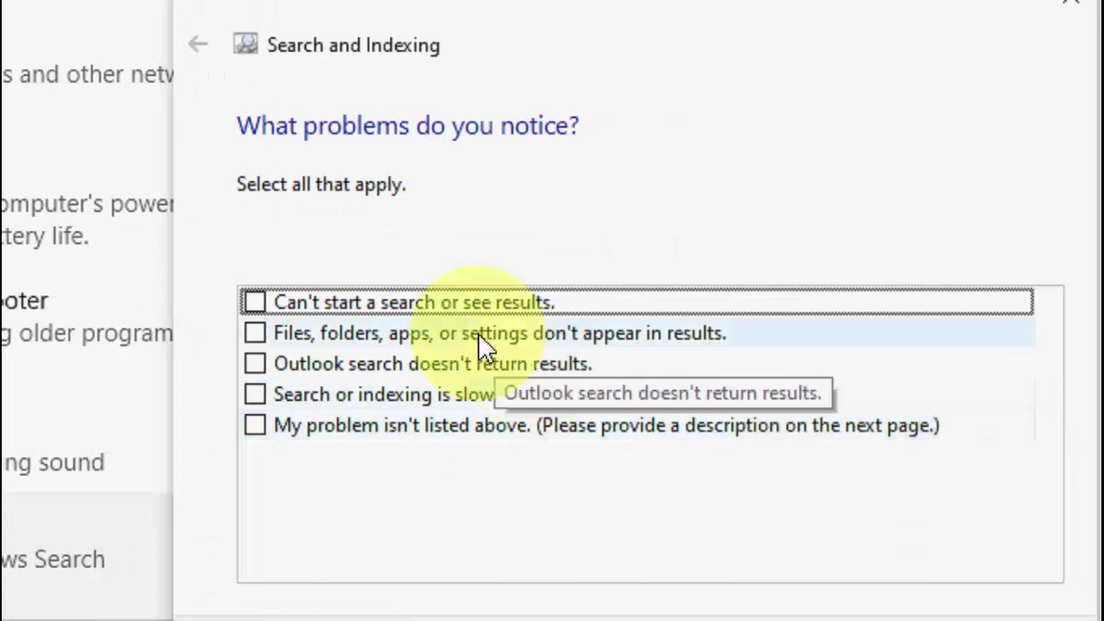
left_click(256, 302)
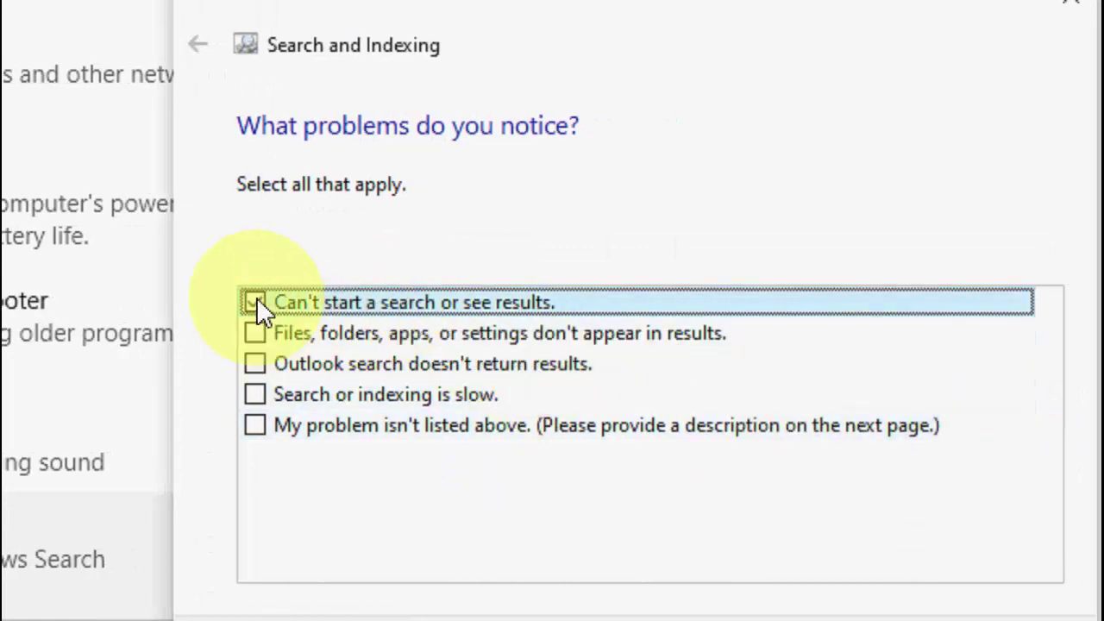
left_click(259, 335)
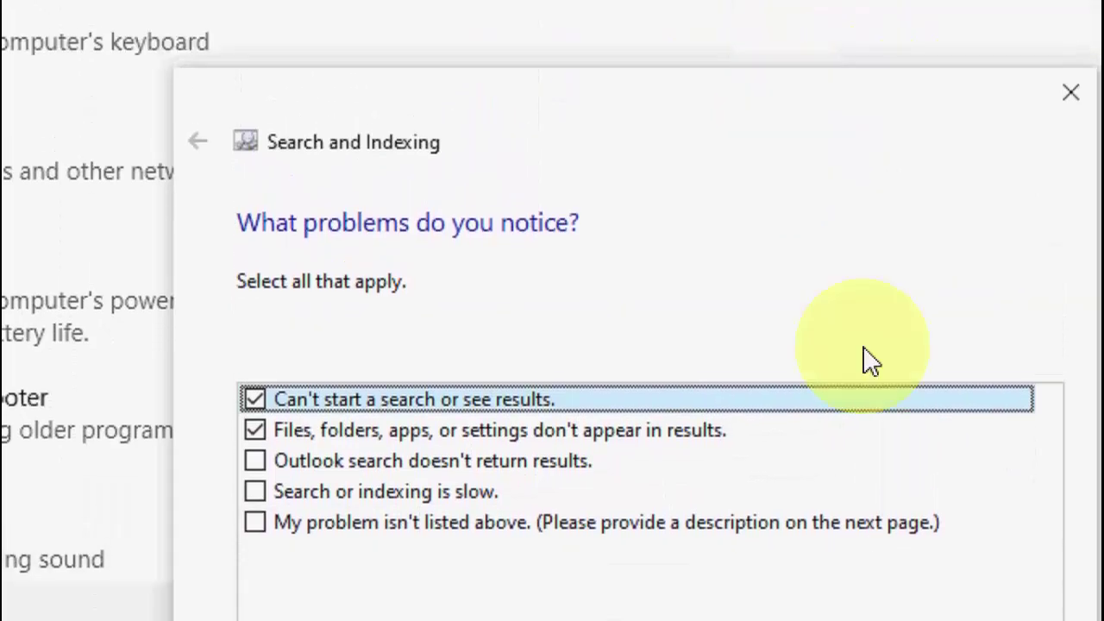
left_click(990, 607)
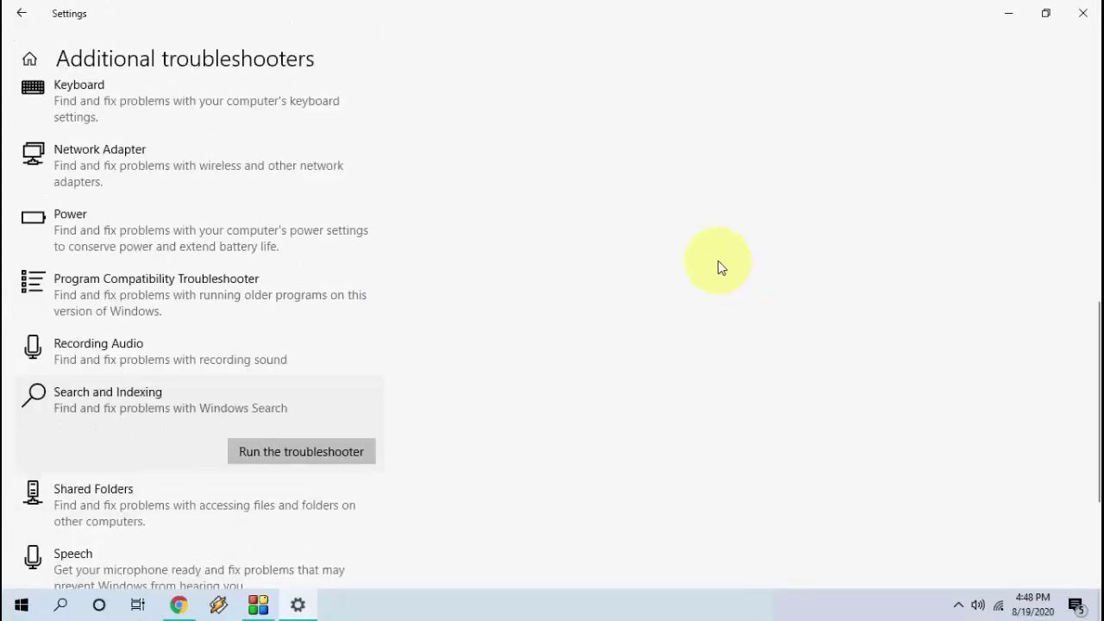
left_click(1082, 13)
right_click(498, 171)
Refresh the desktop and open the Services app by searching 'services' in Start.
left_click(524, 215)
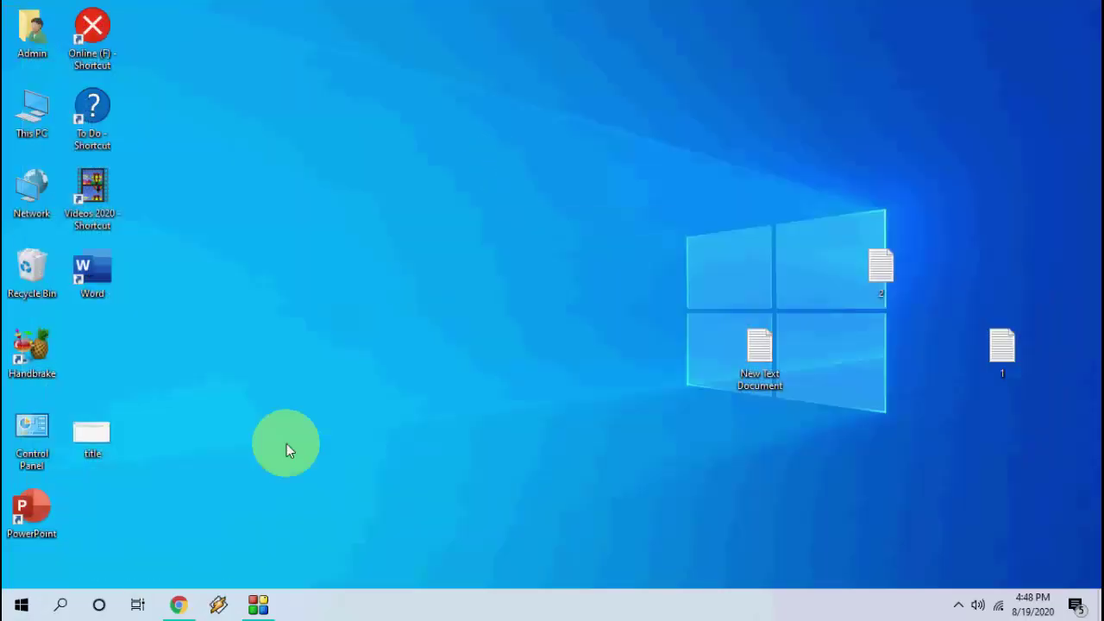
left_click(23, 609)
type("servi")
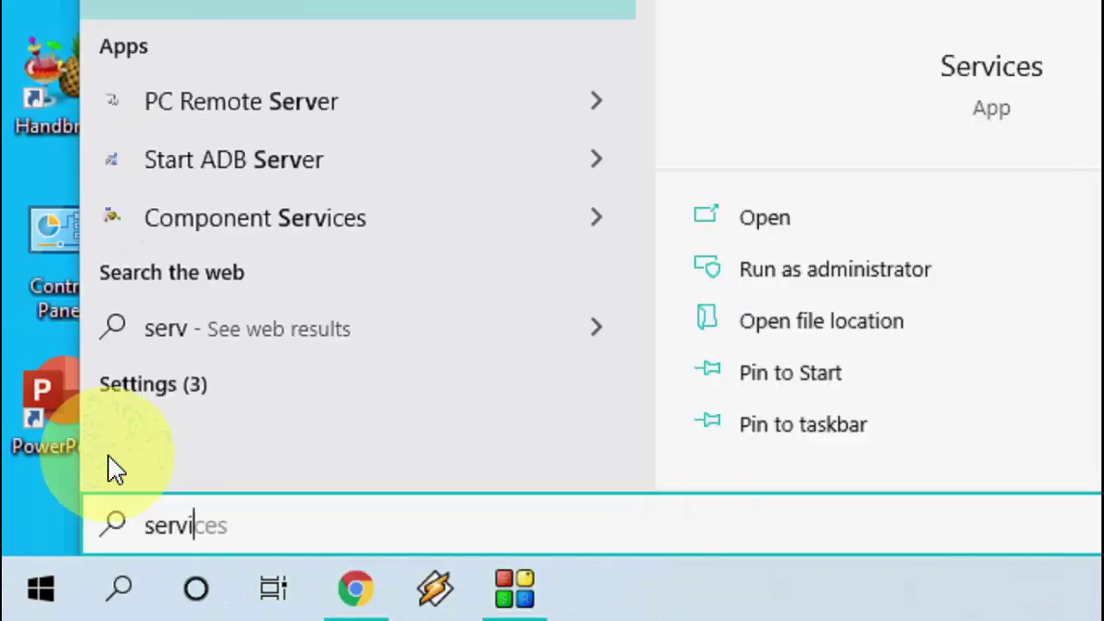
type("ces")
left_click(217, 78)
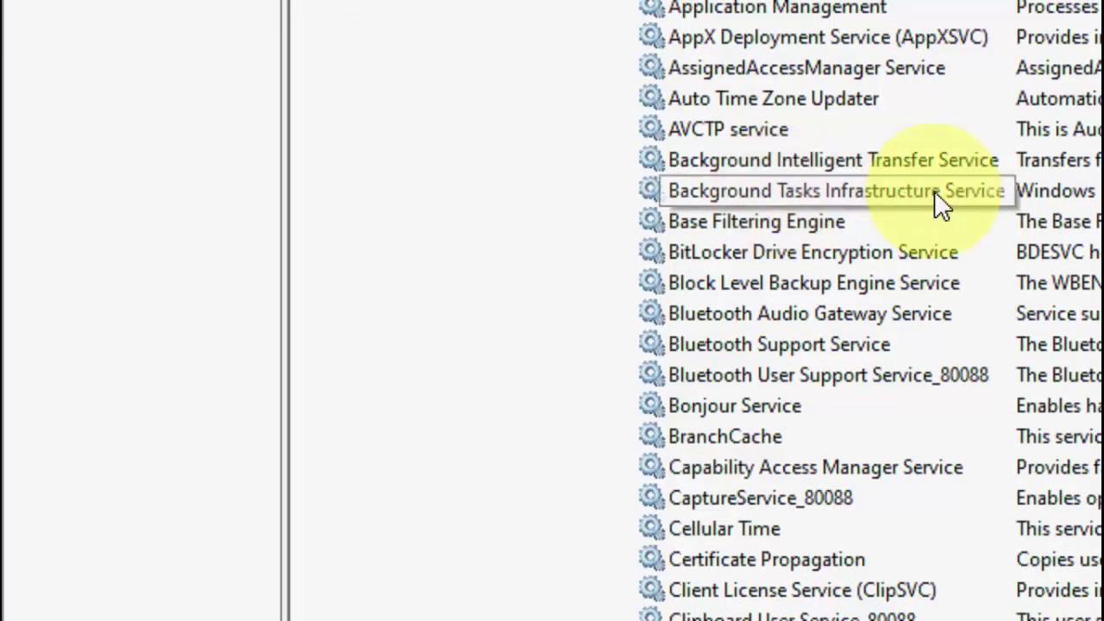
Jump to 'windows audio' in the services list and scroll down to Windows Search.
left_click(742, 130)
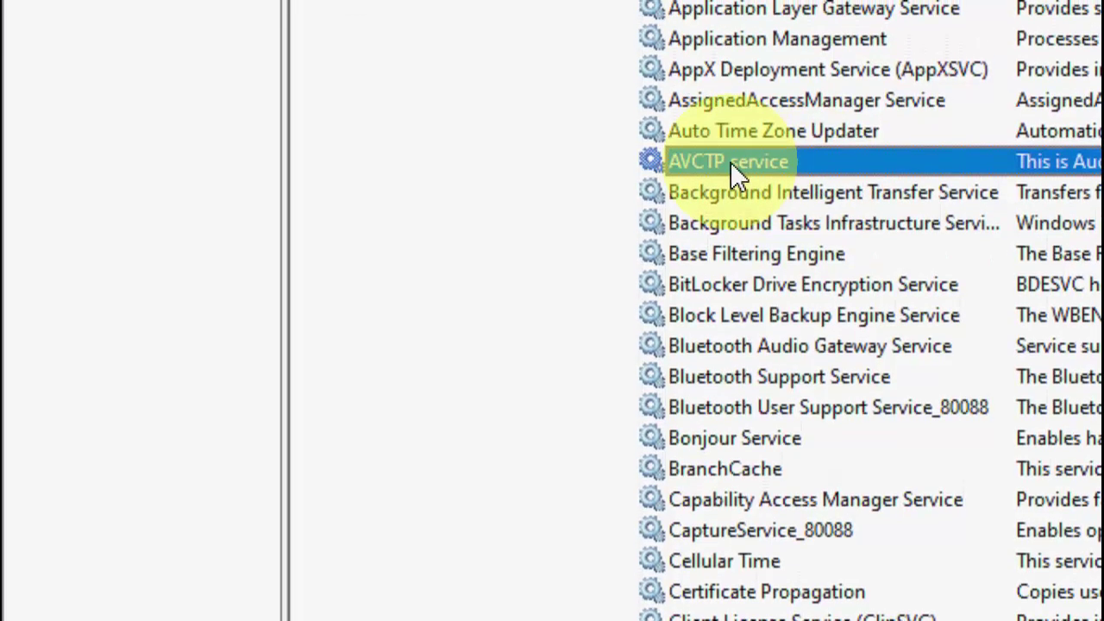
type("windows audio")
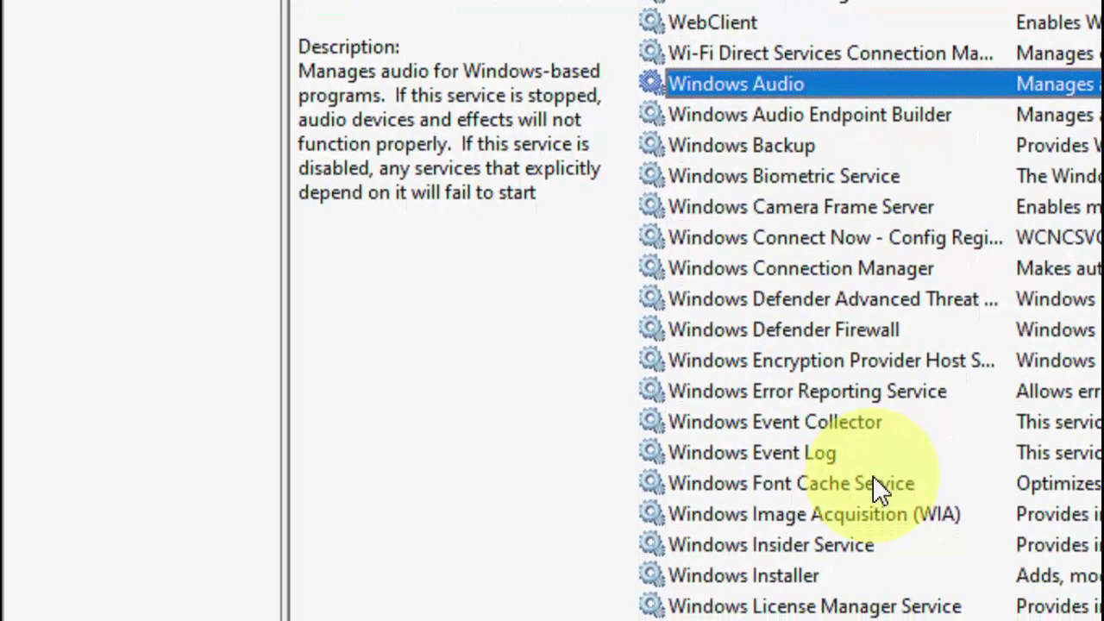
scroll(875, 505, "down", 2)
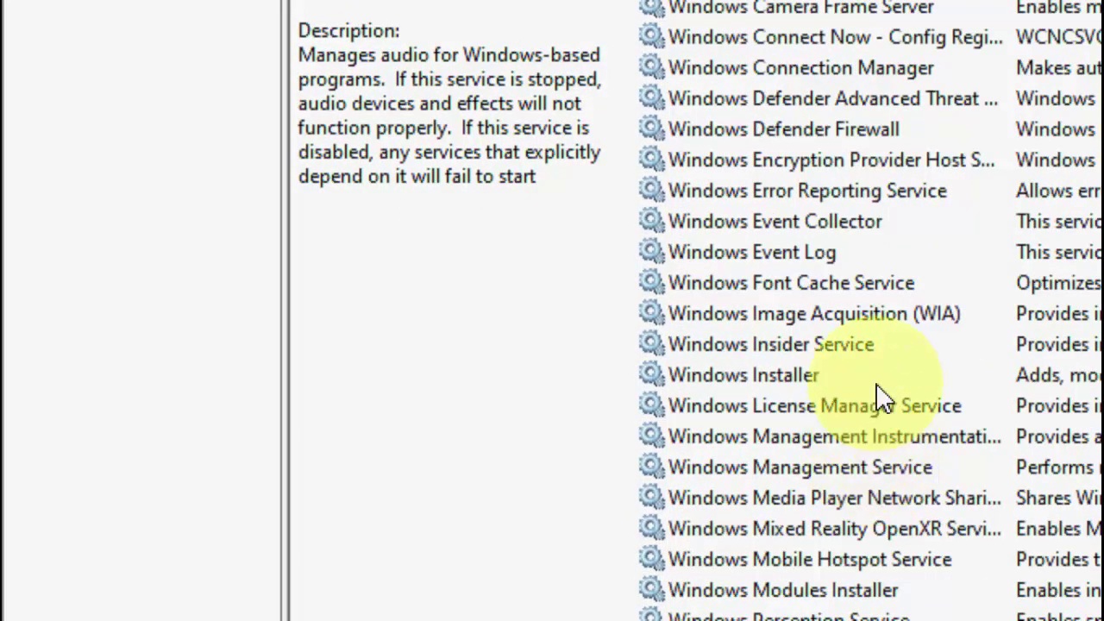
scroll(882, 397, "down", 1)
scroll(881, 399, "down", 2)
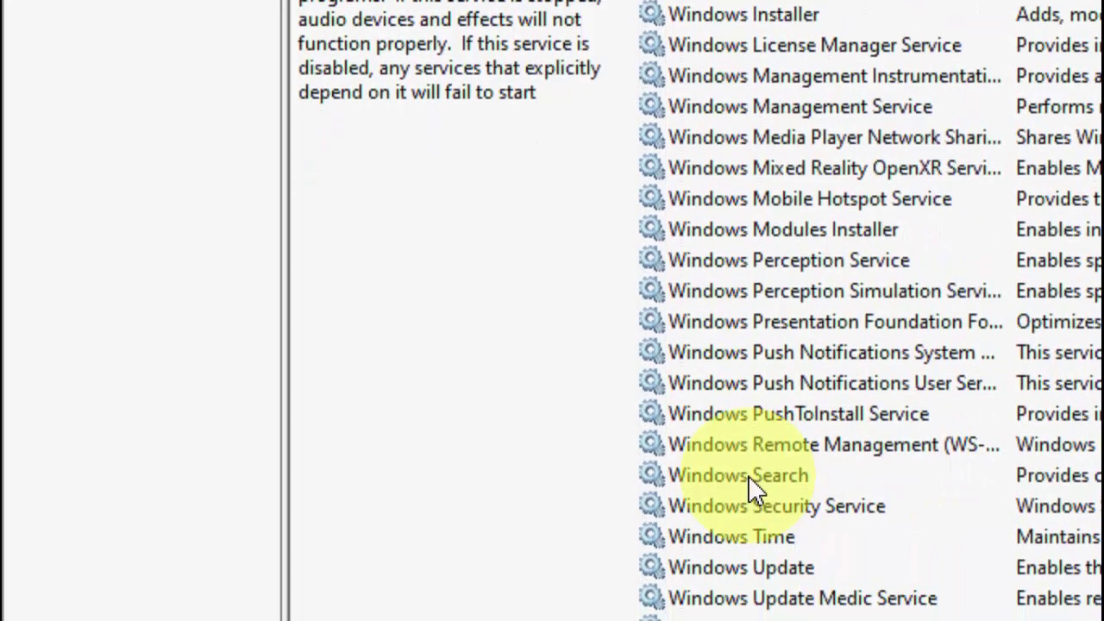
Set the Windows Search service's startup type to Automatic, confirm, and close Services.
double_click(748, 491)
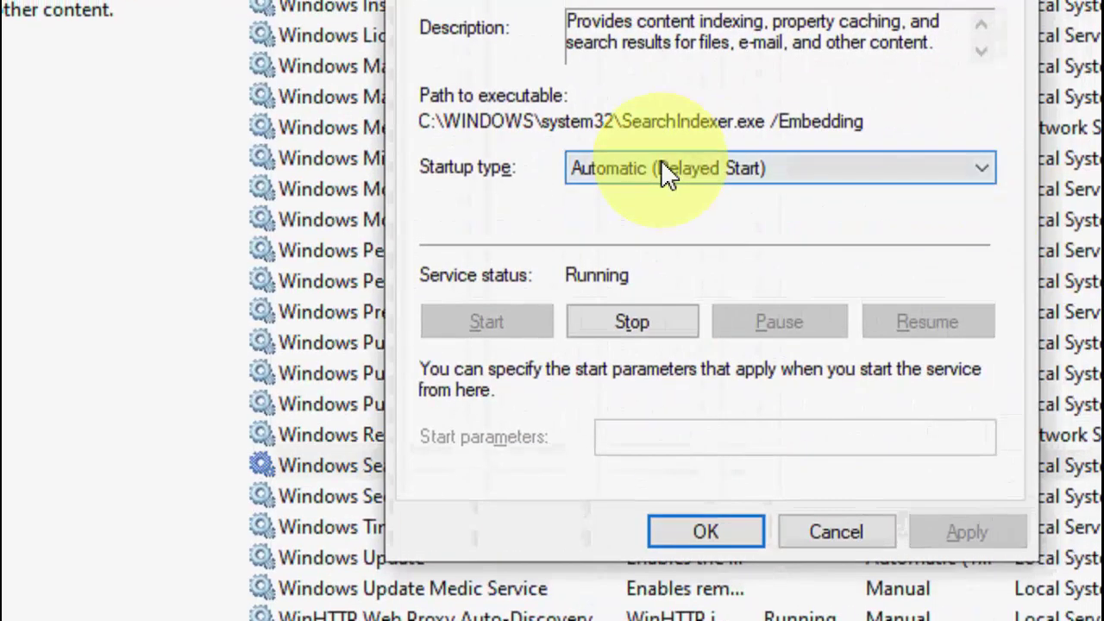
left_click(761, 165)
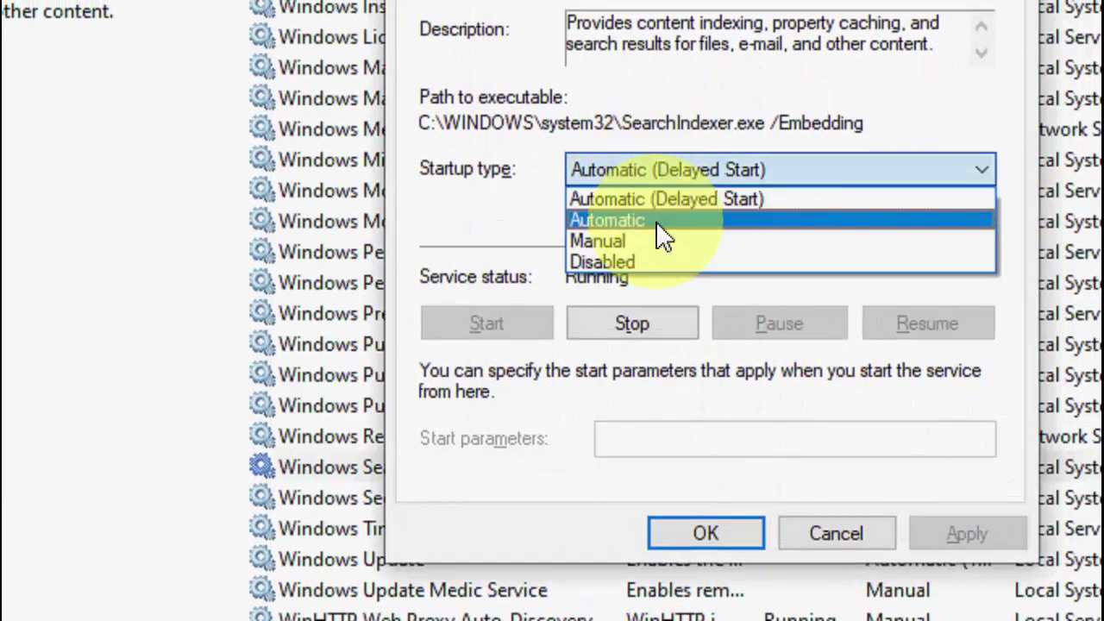
left_click(662, 226)
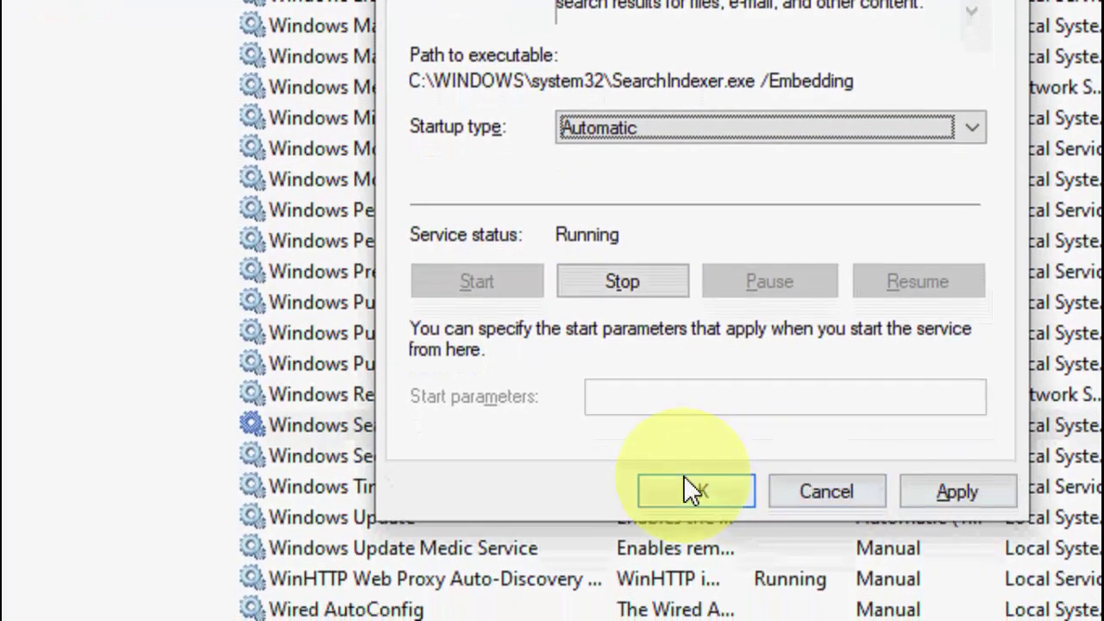
left_click(694, 507)
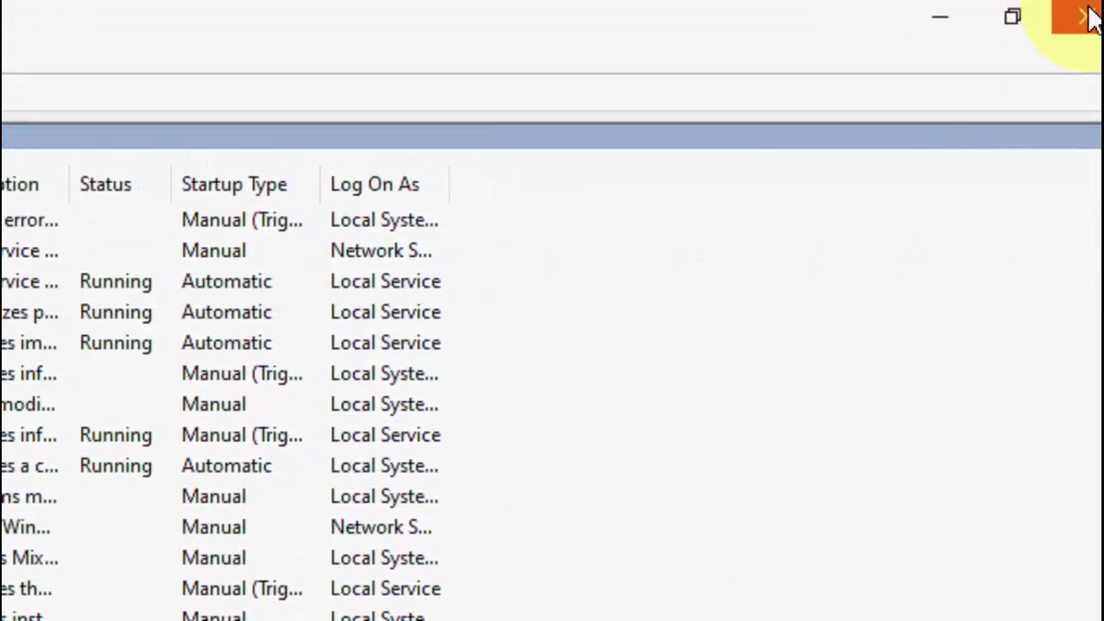
left_click(1095, 15)
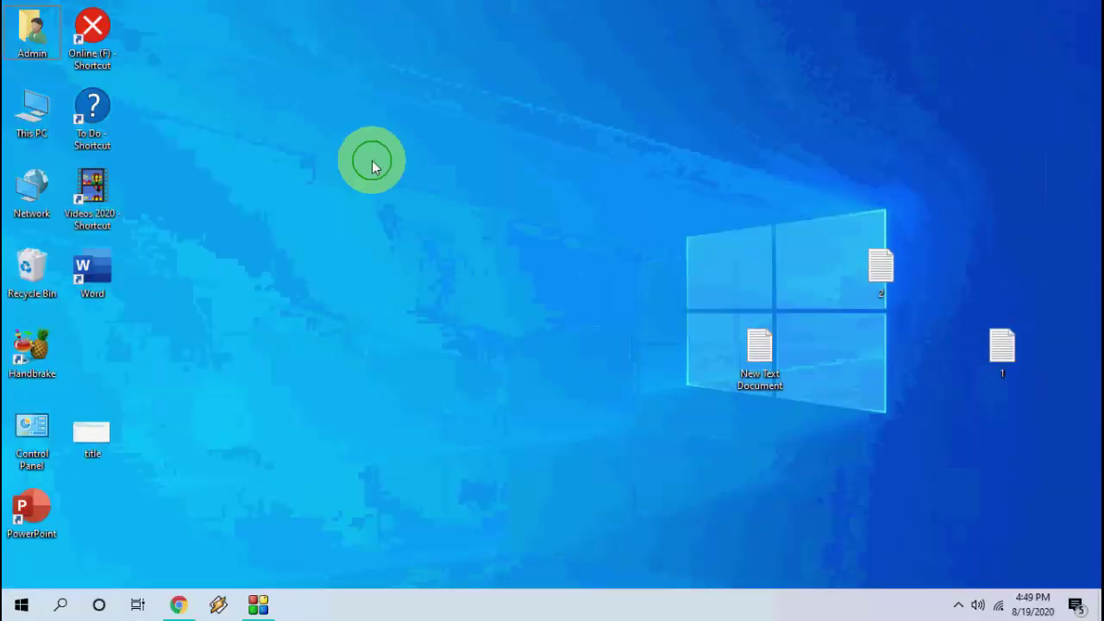
Refresh the desktop and reopen Indexing Options by searching 'indexing o' from Start.
right_click(373, 166)
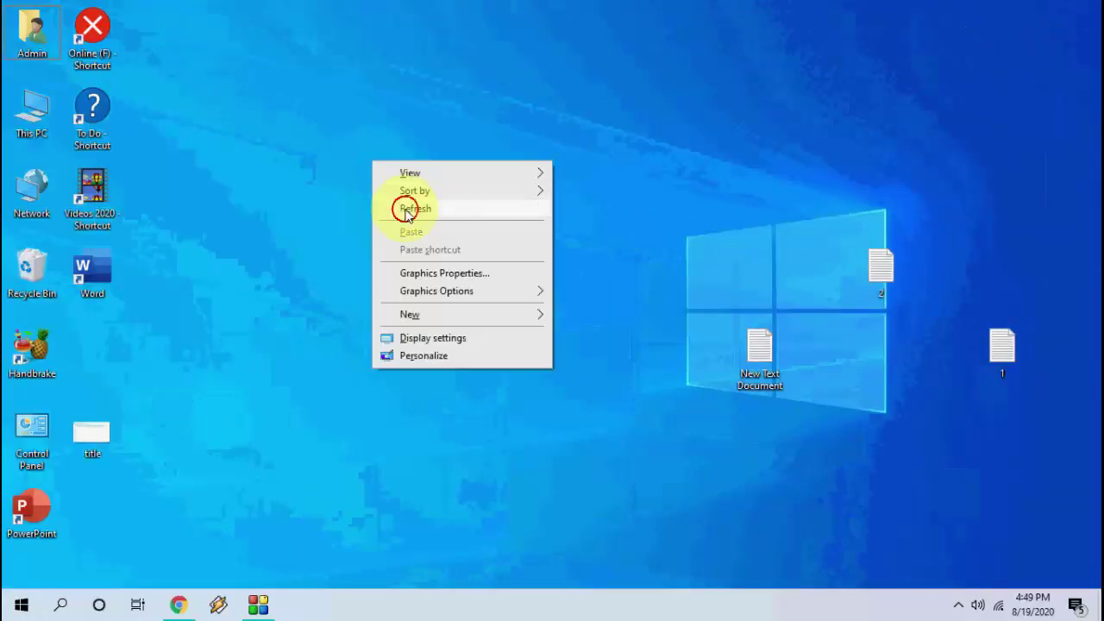
left_click(401, 209)
key("super")
type("index")
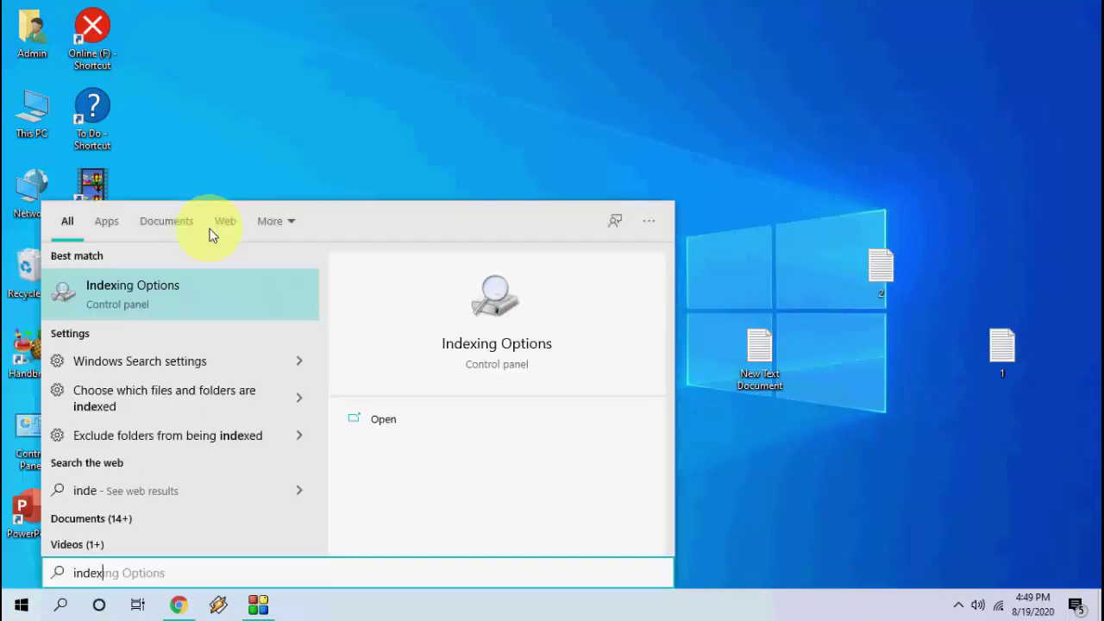
type("ing ")
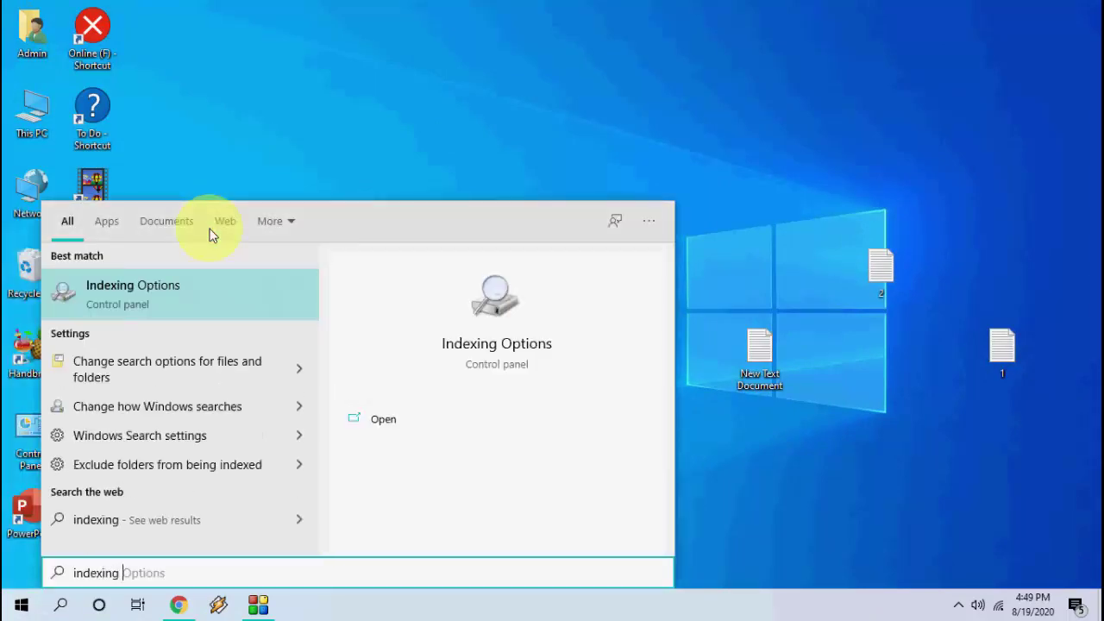
type("o")
left_click(180, 285)
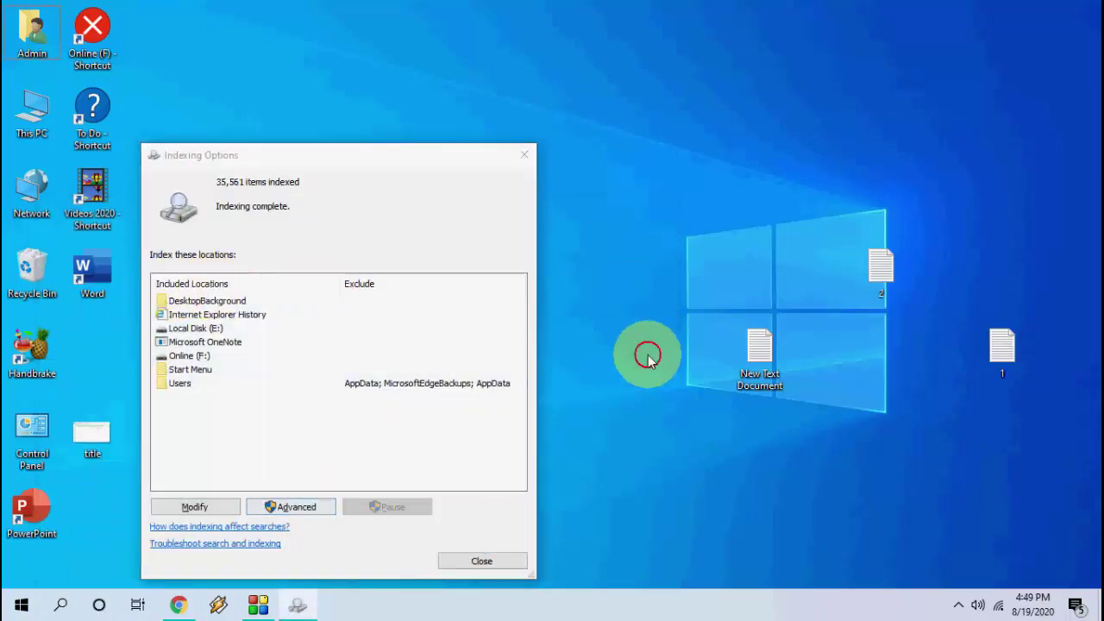
Check the advanced indexing settings (index location C:\ProgramData\Microsoft), then close Indexing Options.
left_click(304, 509)
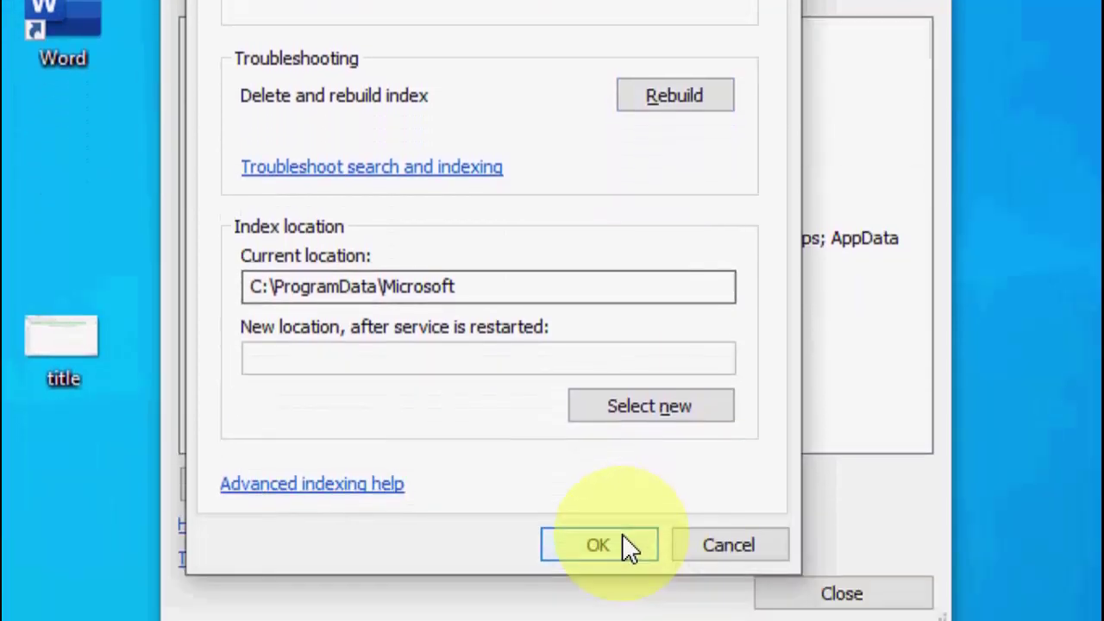
left_click(629, 547)
left_click(871, 569)
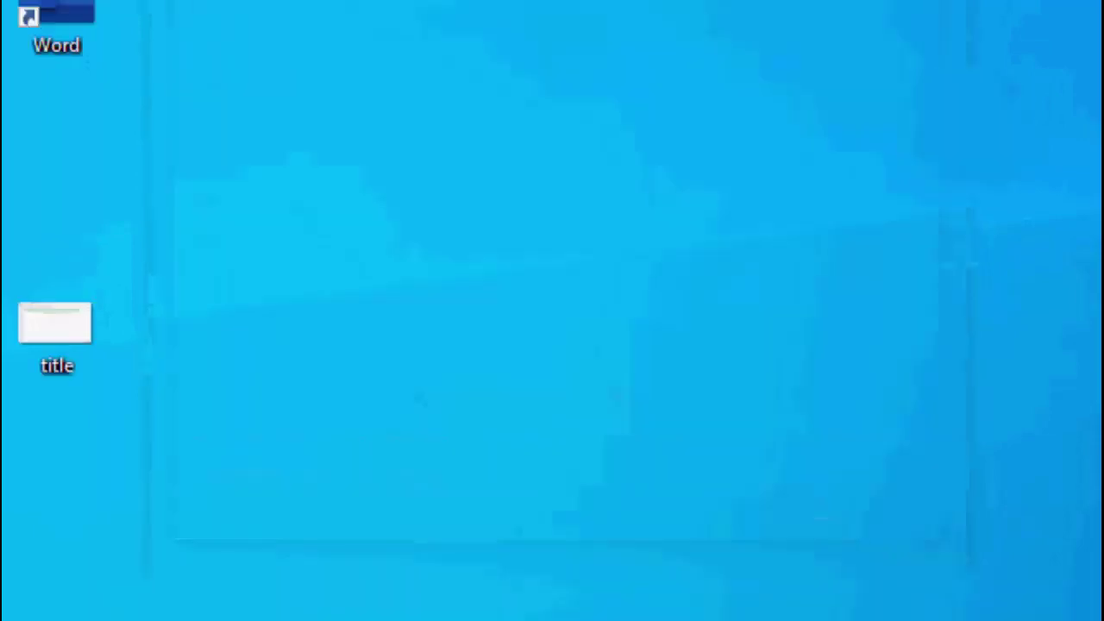